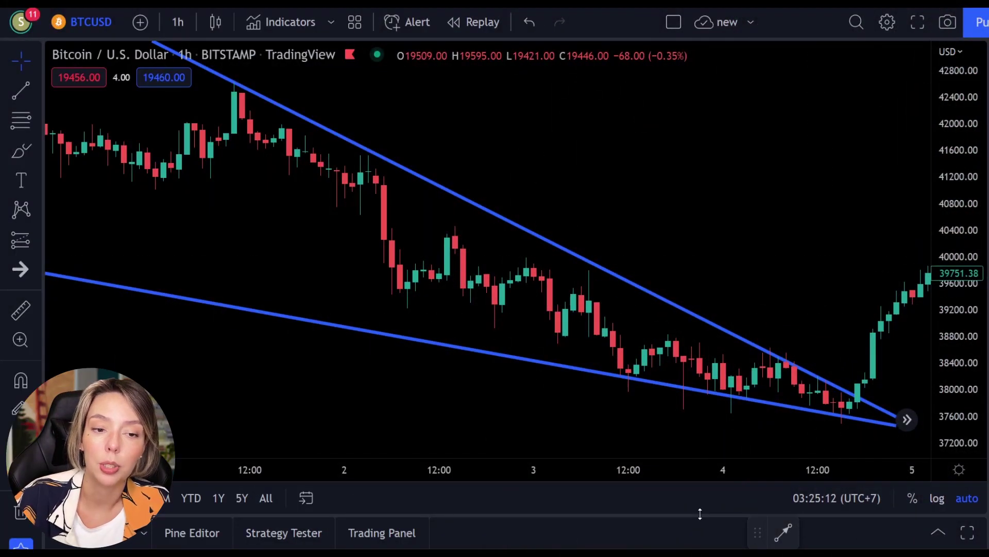
# Brush the price swings inside the blue falling wedge ending in an upward breakout arrow, and delete the drawing.
pyautogui.moveTo(778, 238); pyautogui.dragTo(749, 247)
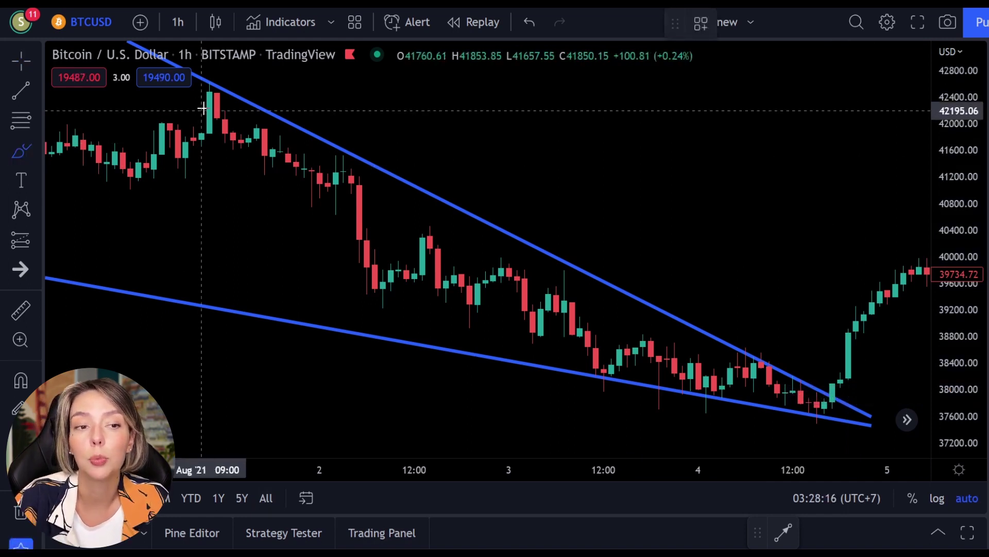
pyautogui.moveTo(209, 103)
pyautogui.mouseDown()
pyautogui.moveTo(370, 319)
pyautogui.moveTo(470, 284)
pyautogui.moveTo(533, 288)
pyautogui.moveTo(588, 358)
pyautogui.moveTo(673, 327)
pyautogui.moveTo(729, 386)
pyautogui.moveTo(775, 359)
pyautogui.moveTo(784, 409)
pyautogui.moveTo(801, 388)
pyautogui.moveTo(818, 395)
pyautogui.moveTo(835, 383)
pyautogui.moveTo(847, 362)
pyautogui.moveTo(861, 230)
pyautogui.moveTo(844, 287)
pyautogui.moveTo(865, 229)
pyautogui.mouseUp()
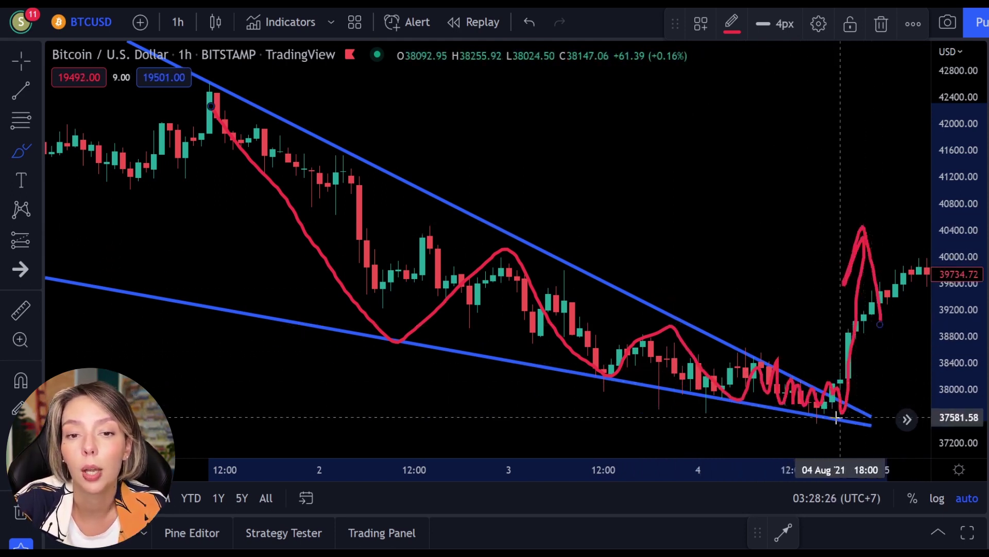
pyautogui.press('Delete')
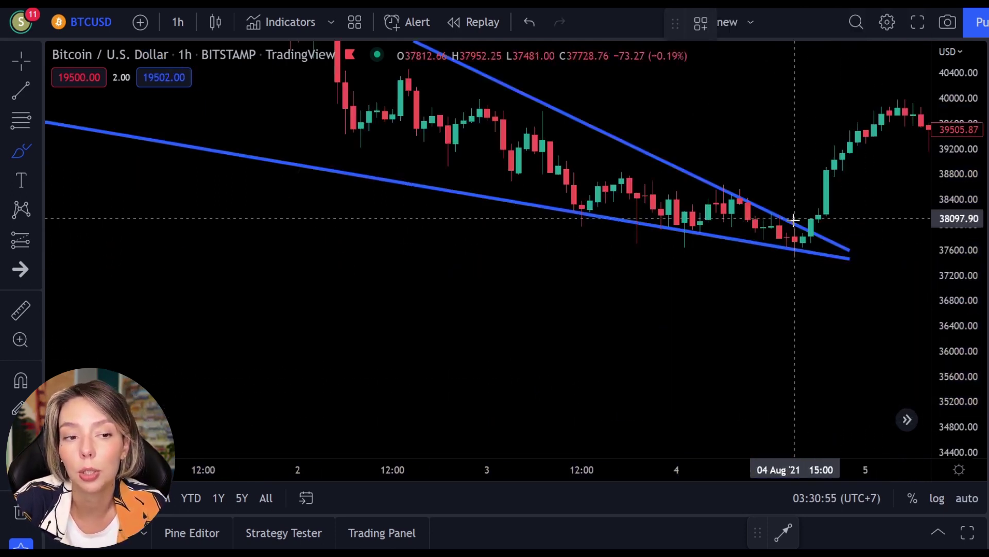
# Brush one arrow upward and one downward from the wedge's narrow end, and remove both arrows.
pyautogui.moveTo(793, 220)
pyautogui.mouseDown()
pyautogui.moveTo(810, 144)
pyautogui.moveTo(764, 133)
pyautogui.moveTo(849, 149)
pyautogui.mouseUp()
pyautogui.moveTo(796, 254)
pyautogui.mouseDown()
pyautogui.moveTo(702, 386)
pyautogui.moveTo(728, 324)
pyautogui.moveTo(754, 370)
pyautogui.mouseUp()
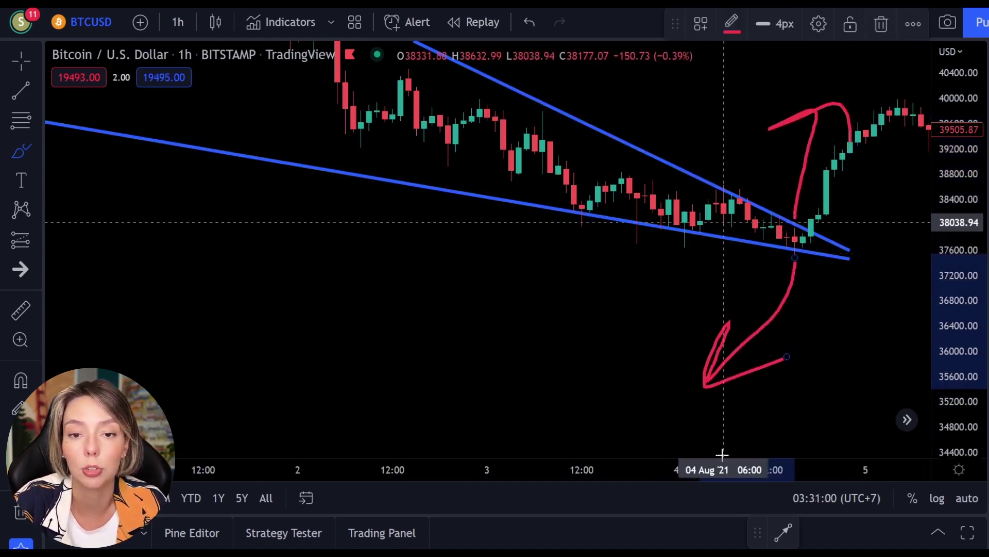
pyautogui.press('Delete')
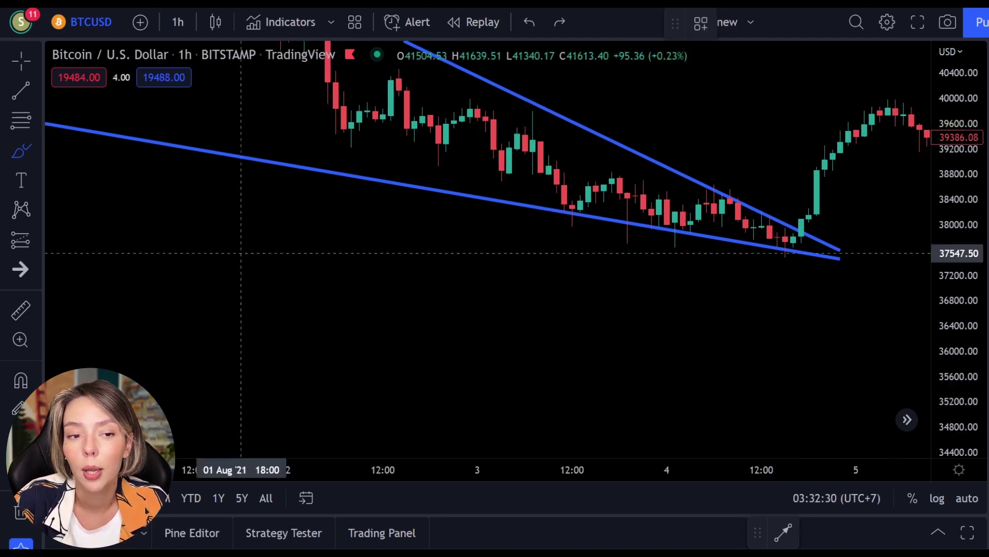
# Bring the whole falling wedge into view, brush a large upward arrow from its upper trendline near the breakout, and undo it.
pyautogui.click(21, 61)
pyautogui.moveTo(481, 261)
pyautogui.mouseDown()
pyautogui.moveTo(512, 356)
pyautogui.moveTo(517, 417)
pyautogui.mouseUp()
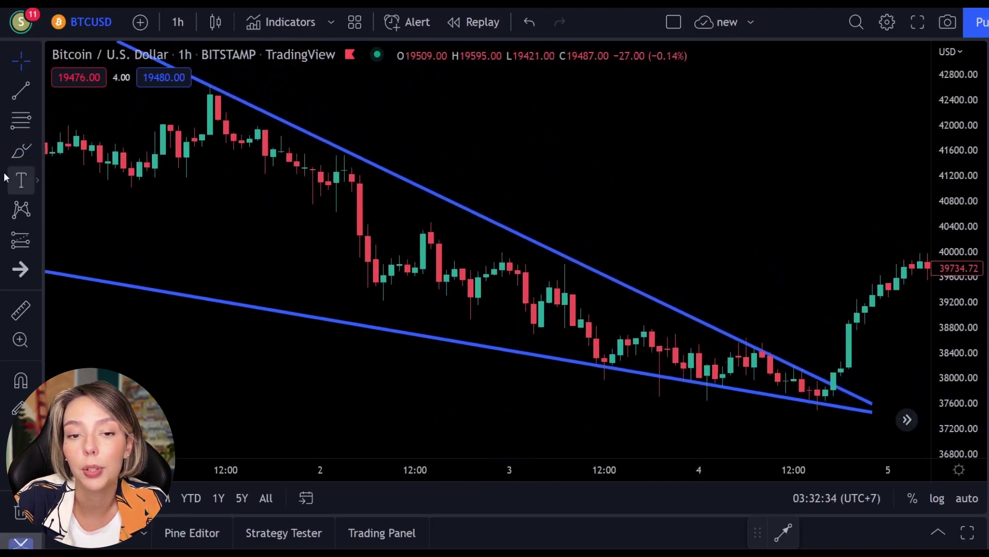
pyautogui.click(22, 151)
pyautogui.moveTo(803, 353)
pyautogui.mouseDown()
pyautogui.moveTo(852, 225)
pyautogui.moveTo(839, 170)
pyautogui.moveTo(867, 166)
pyautogui.moveTo(872, 286)
pyautogui.mouseUp()
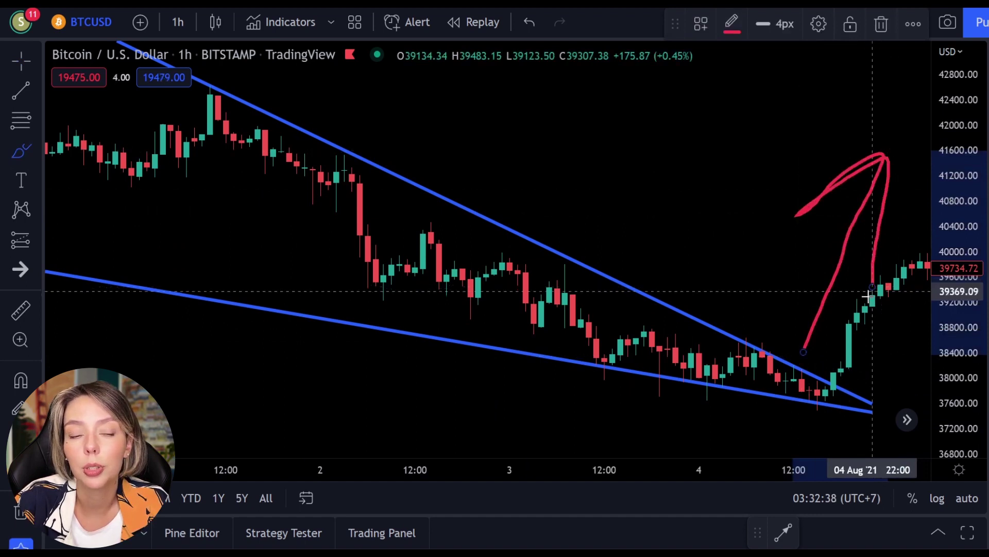
pyautogui.hotkey('ctrl', 'z')
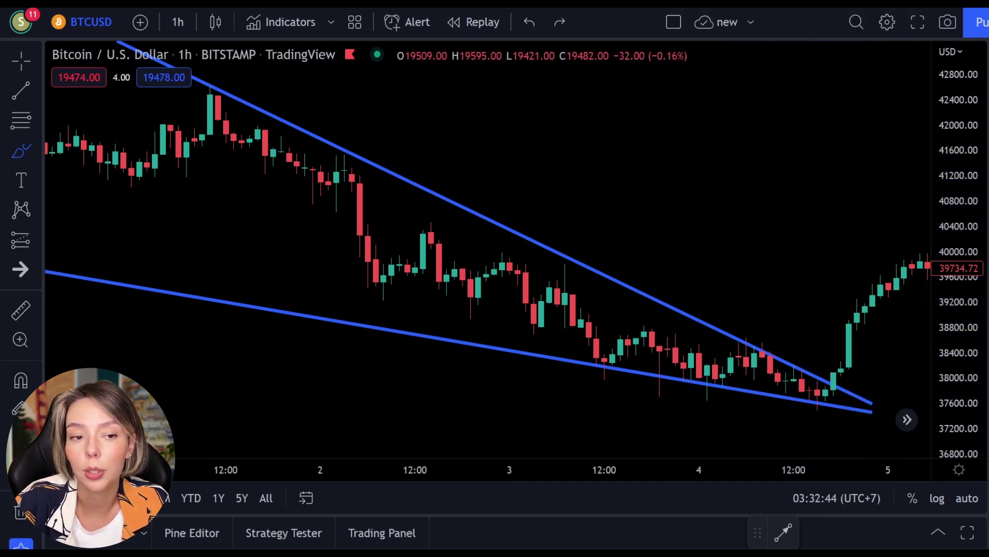
pyautogui.moveTo(786, 269); pyautogui.dragTo(788, 70)
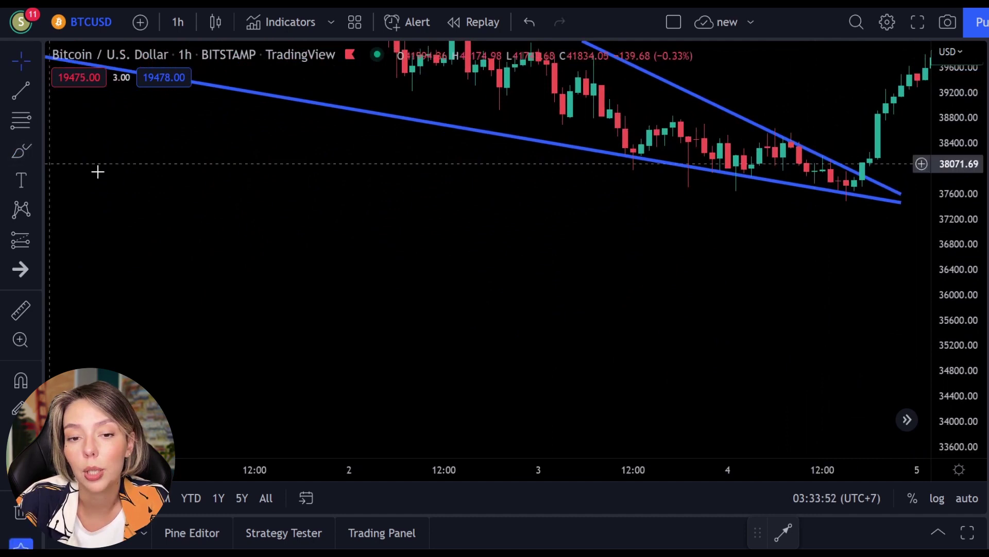
pyautogui.moveTo(845, 195)
pyautogui.mouseDown()
pyautogui.moveTo(674, 391)
pyautogui.moveTo(656, 385)
pyautogui.moveTo(821, 385)
pyautogui.mouseUp()
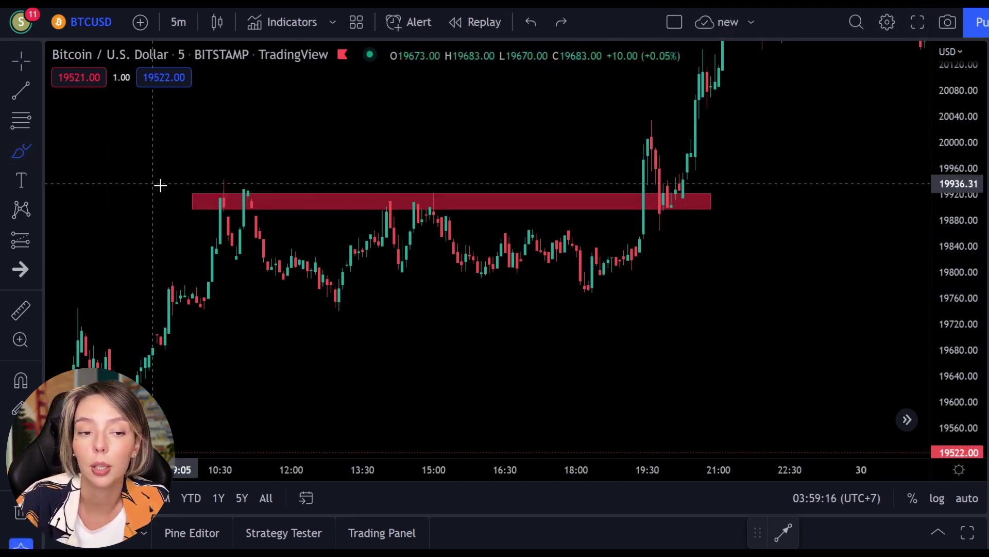
# Circle the four price peaks that touch the red resistance zone on the 5-minute BTCUSD chart with the Brush.
pyautogui.moveTo(228, 181)
pyautogui.mouseDown()
pyautogui.moveTo(201, 195)
pyautogui.moveTo(213, 179)
pyautogui.moveTo(267, 199)
pyautogui.mouseUp()
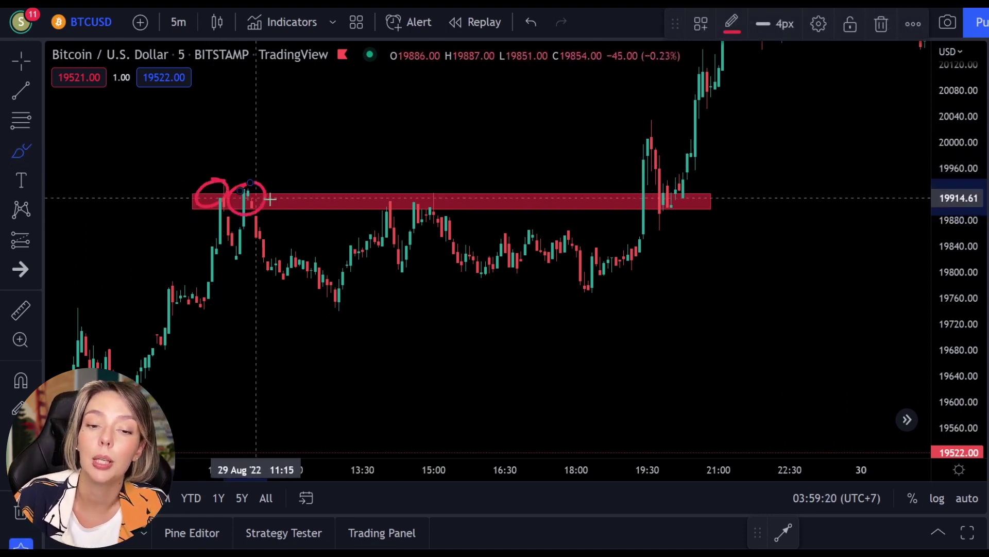
pyautogui.moveTo(389, 183); pyautogui.dragTo(349, 179)
pyautogui.moveTo(443, 188); pyautogui.dragTo(422, 192)
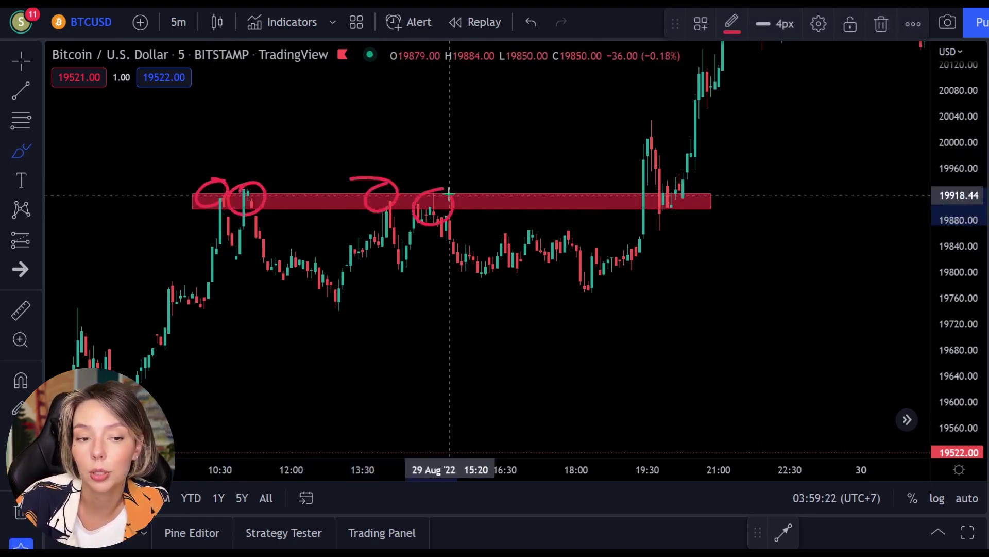
# Brush three downward arrows below the circled peaks to mark the rejections from the resistance zone.
pyautogui.moveTo(208, 218)
pyautogui.mouseDown()
pyautogui.moveTo(258, 286)
pyautogui.moveTo(227, 288)
pyautogui.mouseUp()
pyautogui.moveTo(273, 224); pyautogui.dragTo(353, 294)
pyautogui.moveTo(324, 260)
pyautogui.mouseDown()
pyautogui.moveTo(357, 294)
pyautogui.moveTo(306, 297)
pyautogui.mouseUp()
pyautogui.moveTo(384, 226)
pyautogui.mouseDown()
pyautogui.moveTo(426, 322)
pyautogui.moveTo(367, 332)
pyautogui.mouseUp()
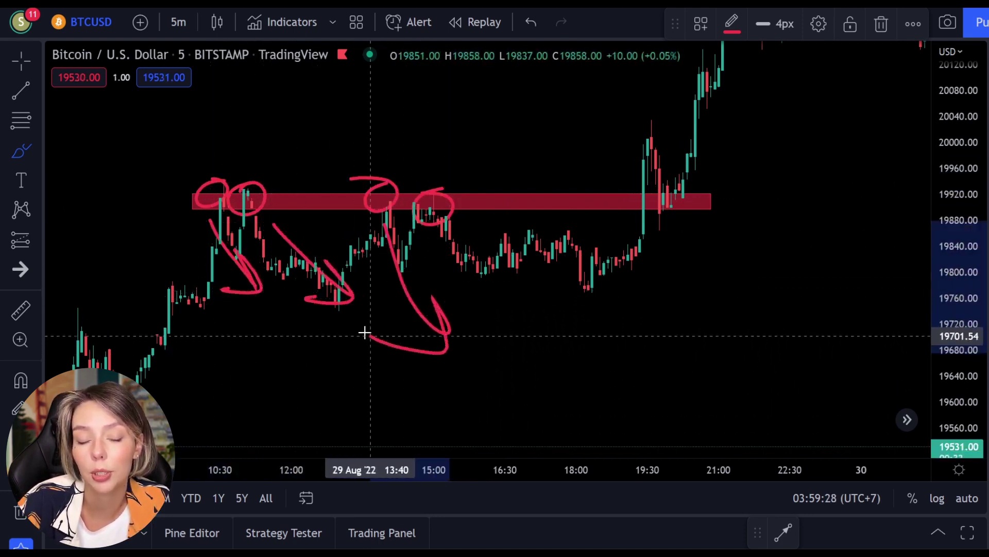
# Undo all the brushed circles and arrows around the red resistance zone.
pyautogui.hotkey('ctrl', 'z')
pyautogui.hotkey('ctrl', 'z')
pyautogui.hotkey('ctrl', 'z')
pyautogui.hotkey('ctrl', 'z')
pyautogui.hotkey('ctrl', 'z')
pyautogui.hotkey('ctrl', 'z')
pyautogui.hotkey('ctrl', 'z')
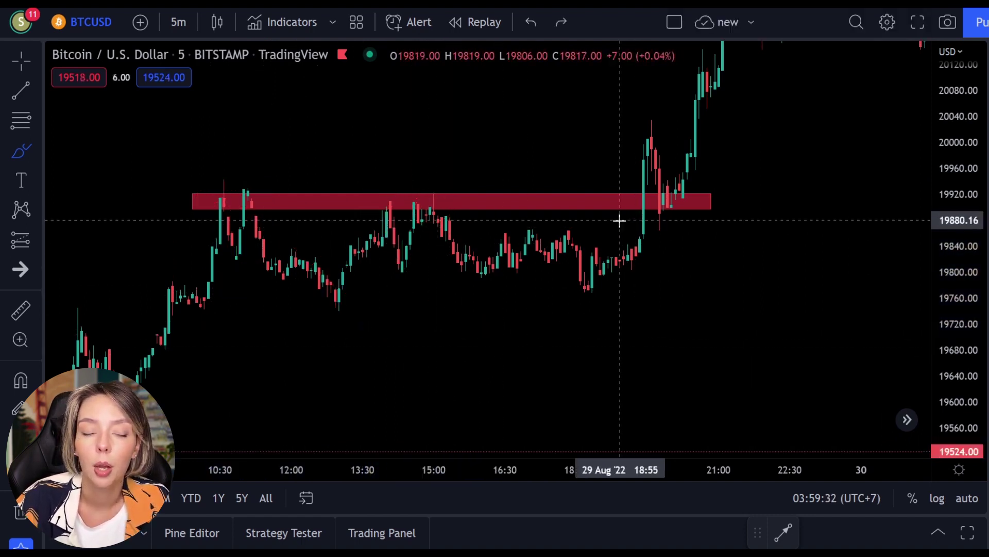
# Brush a mark around the breakout at the end of the red resistance zone and undo it.
pyautogui.moveTo(622, 219)
pyautogui.mouseDown()
pyautogui.moveTo(633, 187)
pyautogui.moveTo(612, 121)
pyautogui.moveTo(647, 89)
pyautogui.moveTo(698, 200)
pyautogui.moveTo(680, 211)
pyautogui.moveTo(714, 230)
pyautogui.moveTo(759, 230)
pyautogui.mouseUp()
pyautogui.hotkey('ctrl', 'z')
pyautogui.hotkey('ctrl', 'z')
pyautogui.hotkey('ctrl', 'z')
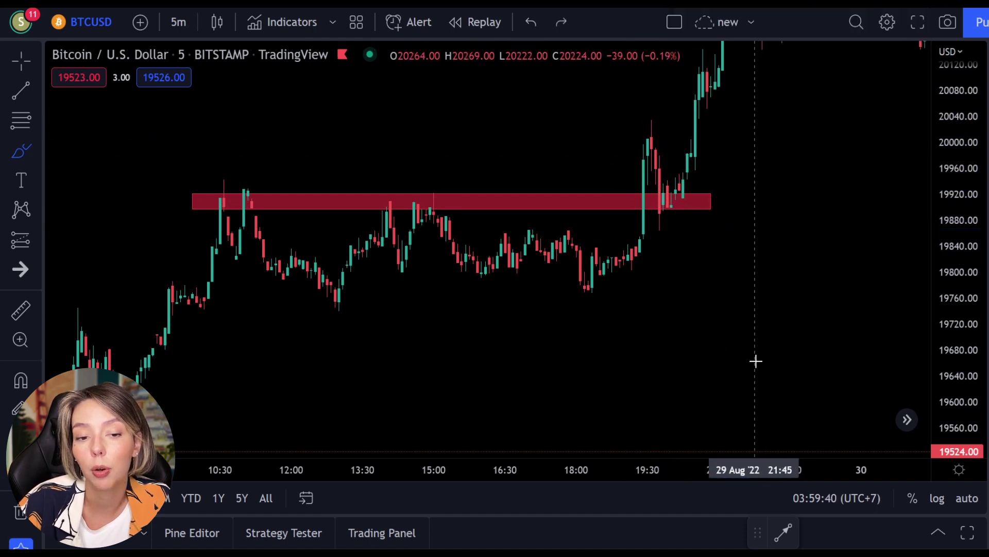
# Bring the rally after the breakout into view, brush an upward arrow from the end of the red zone, and undo it.
pyautogui.click(27, 64)
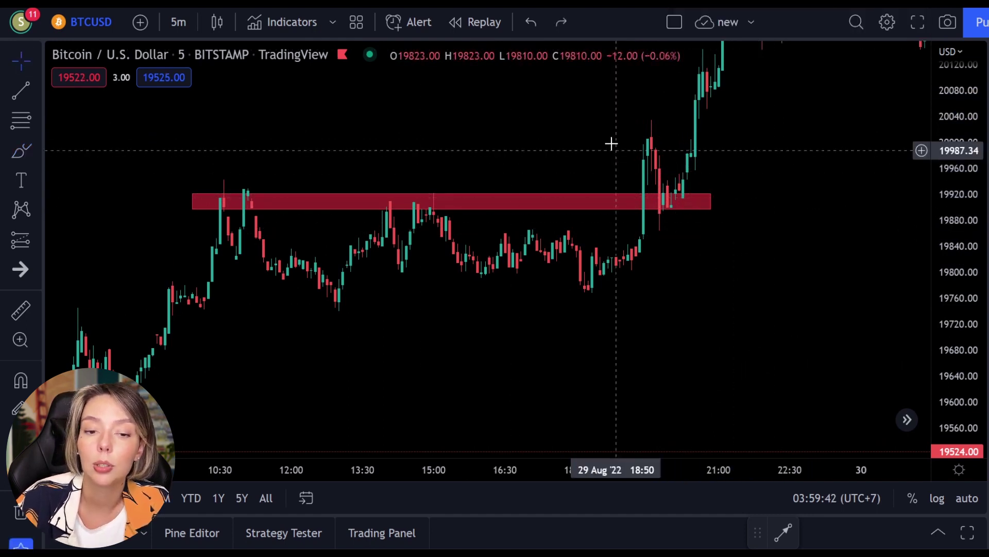
pyautogui.moveTo(612, 144); pyautogui.dragTo(446, 270)
pyautogui.click(19, 152)
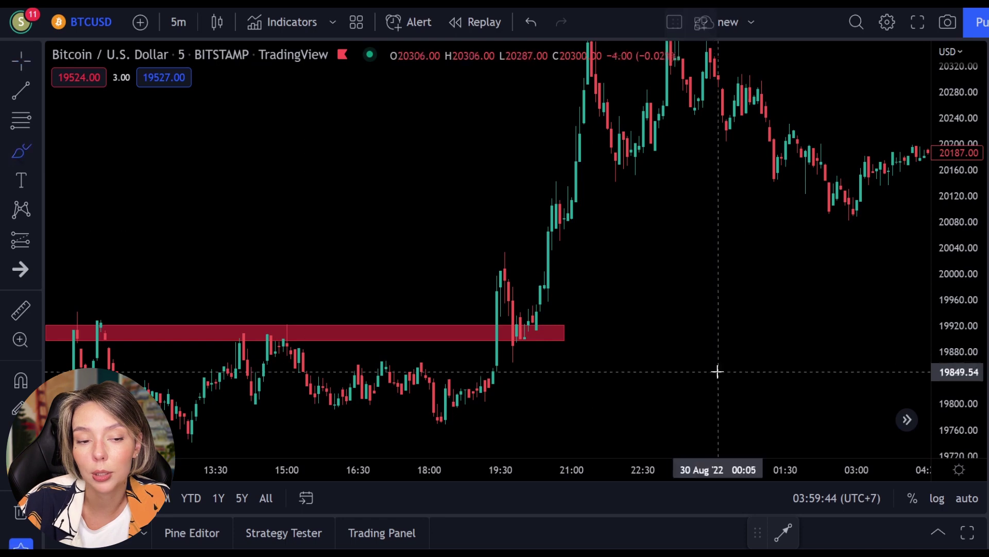
pyautogui.moveTo(582, 327)
pyautogui.mouseDown()
pyautogui.moveTo(628, 191)
pyautogui.moveTo(683, 164)
pyautogui.moveTo(643, 290)
pyautogui.mouseUp()
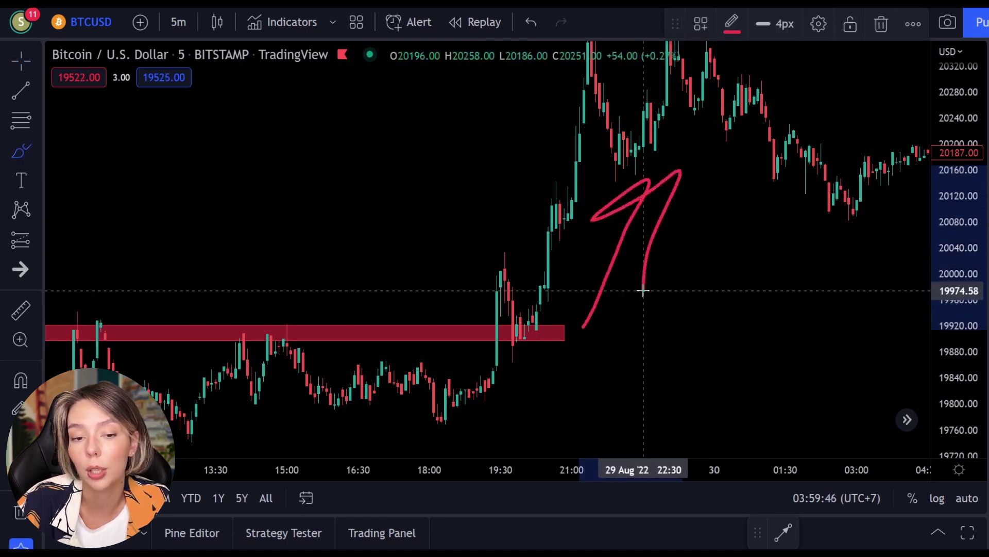
pyautogui.hotkey('ctrl', 'z')
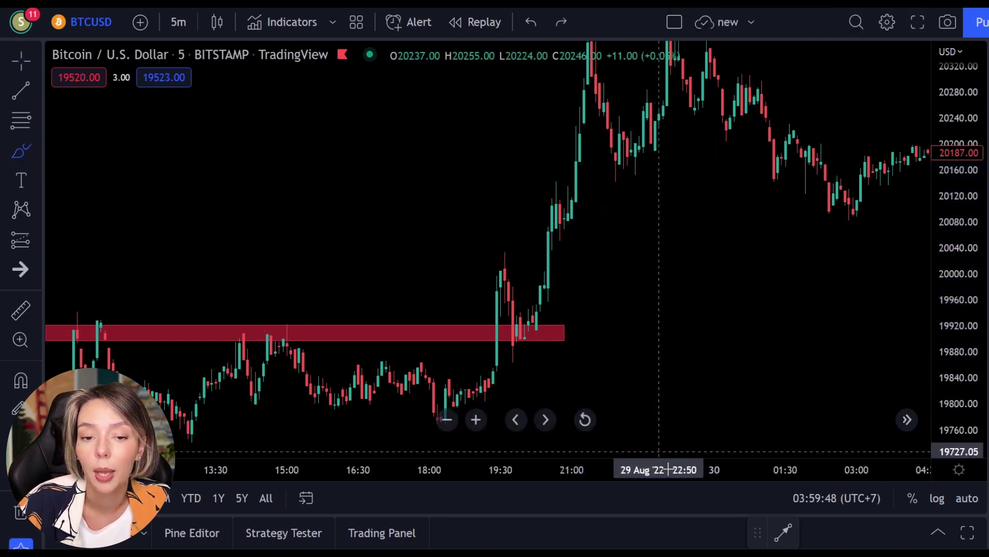
# Examine the breakout and the retest of the red resistance zone on the 5-minute chart at different zoom levels.
pyautogui.click(24, 65)
pyautogui.moveTo(437, 219); pyautogui.dragTo(576, 136)
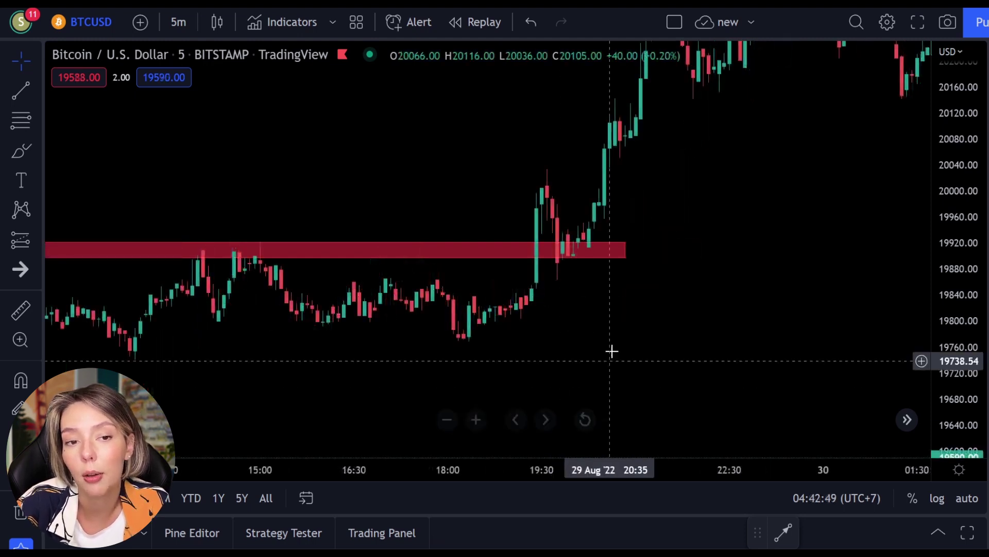
pyautogui.scroll(-1, 590, 311)
pyautogui.scroll(-2, 590, 311)
pyautogui.hscroll(-5, 598, 320)
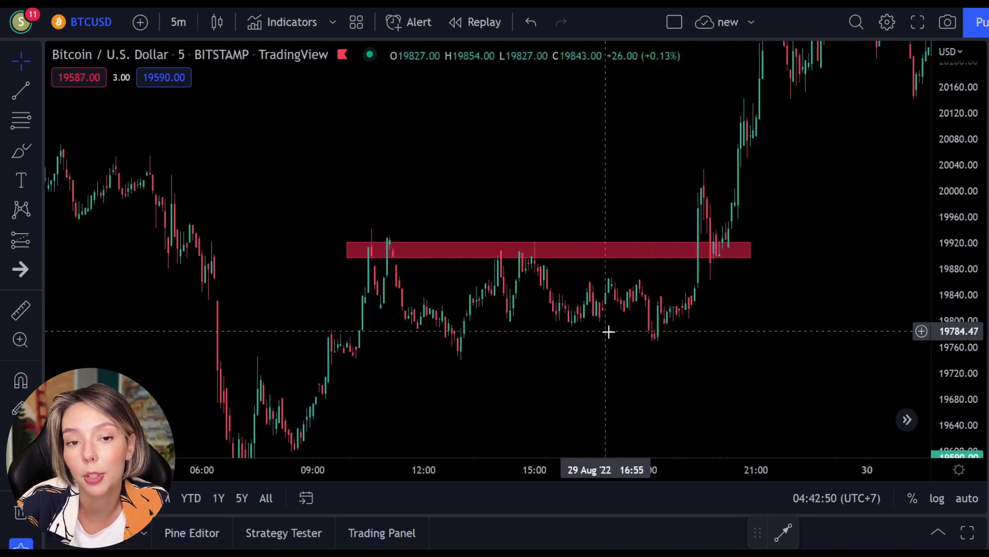
pyautogui.scroll(2, 607, 332)
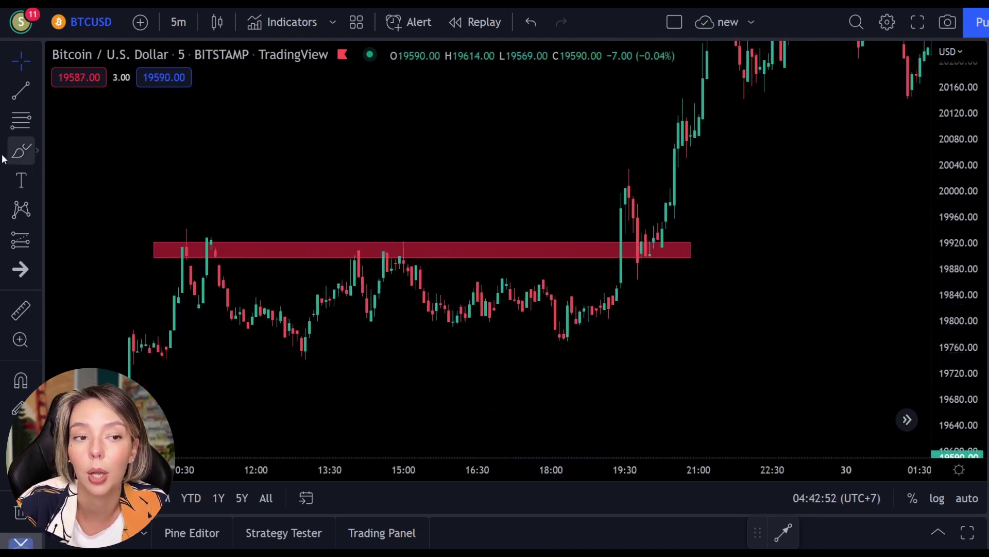
pyautogui.moveTo(545, 175); pyautogui.dragTo(457, 186)
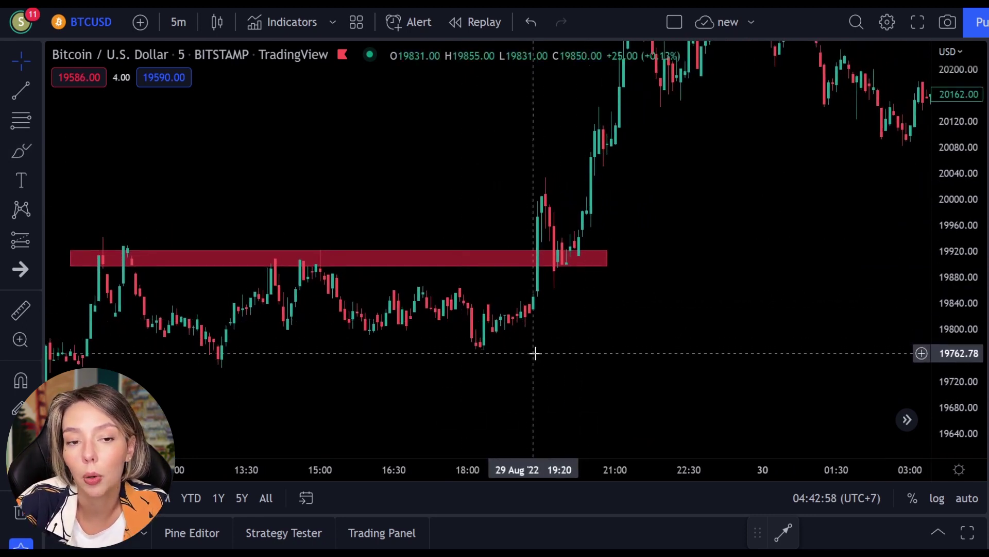
pyautogui.scroll(3, 579, 322)
pyautogui.hscroll(-3, 554, 329)
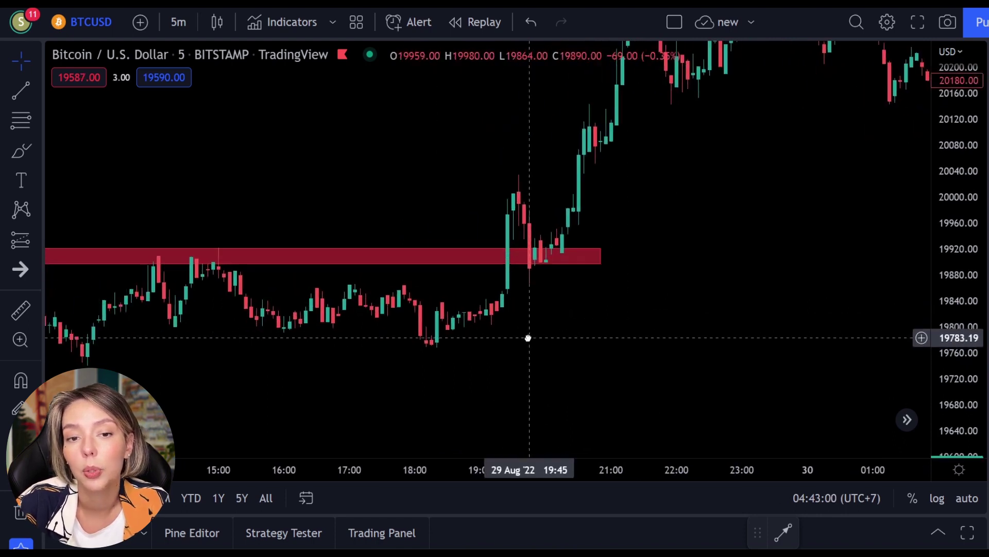
pyautogui.moveTo(978, 347)
pyautogui.mouseDown()
pyautogui.moveTo(971, 212)
pyautogui.moveTo(970, 331)
pyautogui.mouseUp()
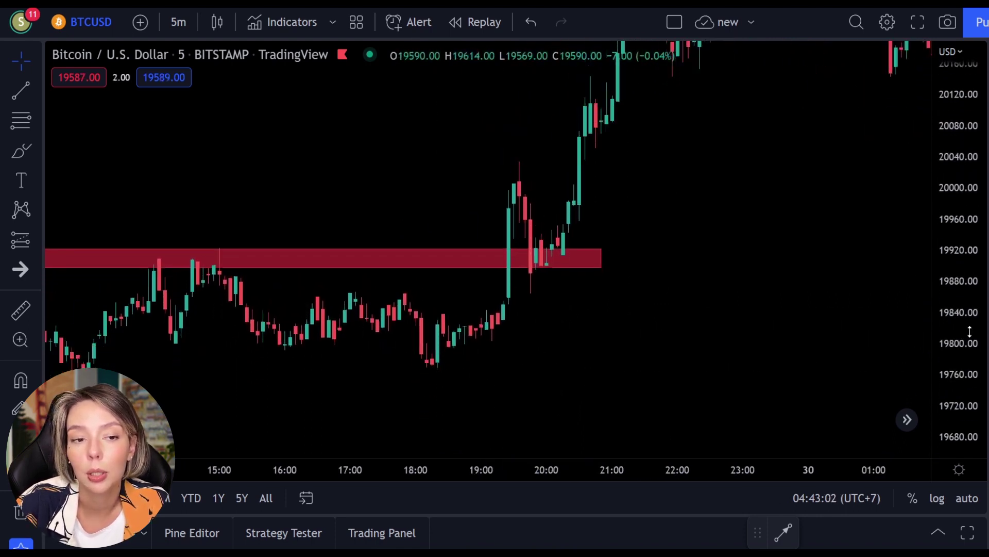
pyautogui.moveTo(811, 276); pyautogui.dragTo(790, 294)
# Circle the retest candles inside the red zone after the breakout with the Brush, and undo the circle.
pyautogui.click(27, 151)
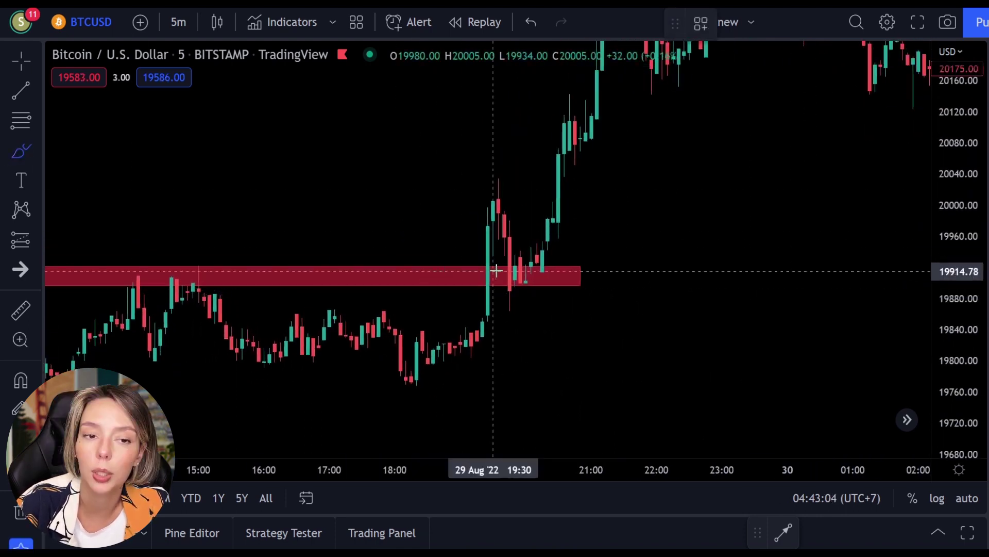
pyautogui.moveTo(539, 268)
pyautogui.mouseDown()
pyautogui.moveTo(510, 259)
pyautogui.moveTo(551, 304)
pyautogui.mouseUp()
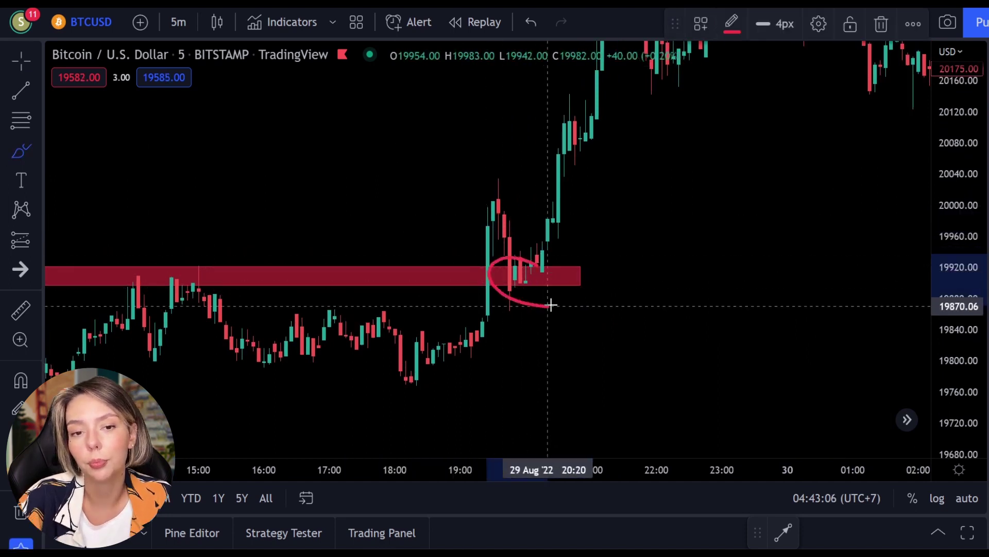
pyautogui.hotkey('ctrl', 'z')
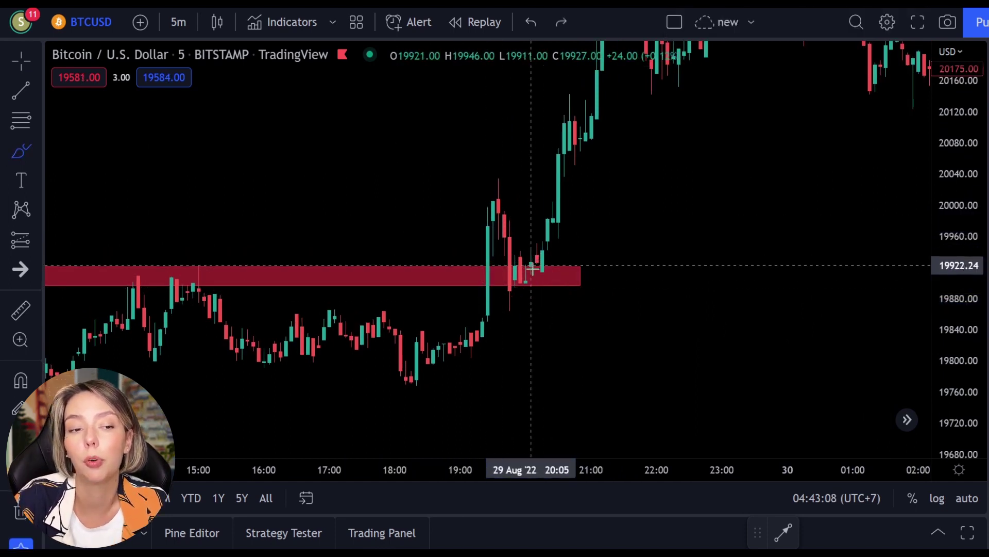
# Brush an upward arrow along the breakout candle and a downward stroke along the pullback, undoing each one.
pyautogui.moveTo(462, 312)
pyautogui.mouseDown()
pyautogui.moveTo(475, 167)
pyautogui.moveTo(487, 205)
pyautogui.mouseUp()
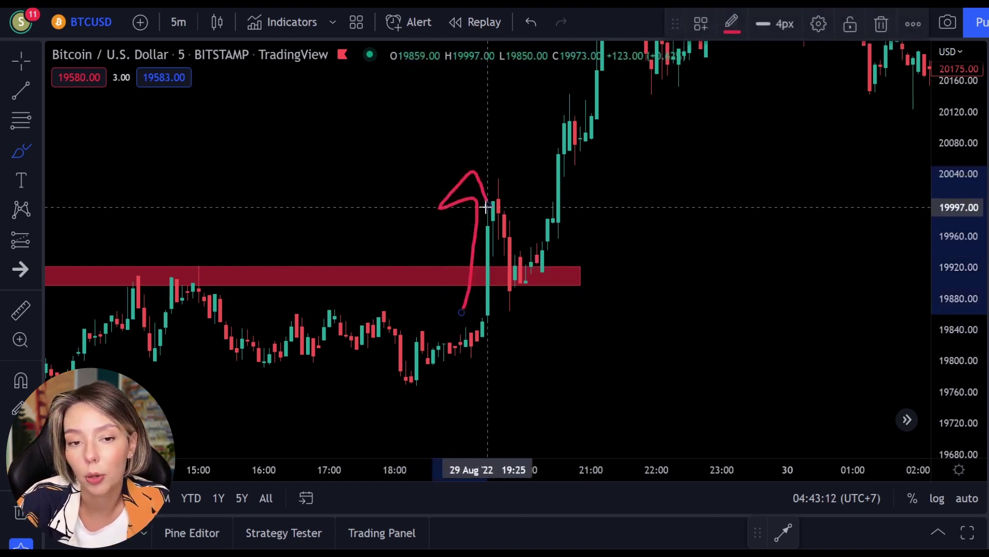
pyautogui.hotkey('ctrl', 'z')
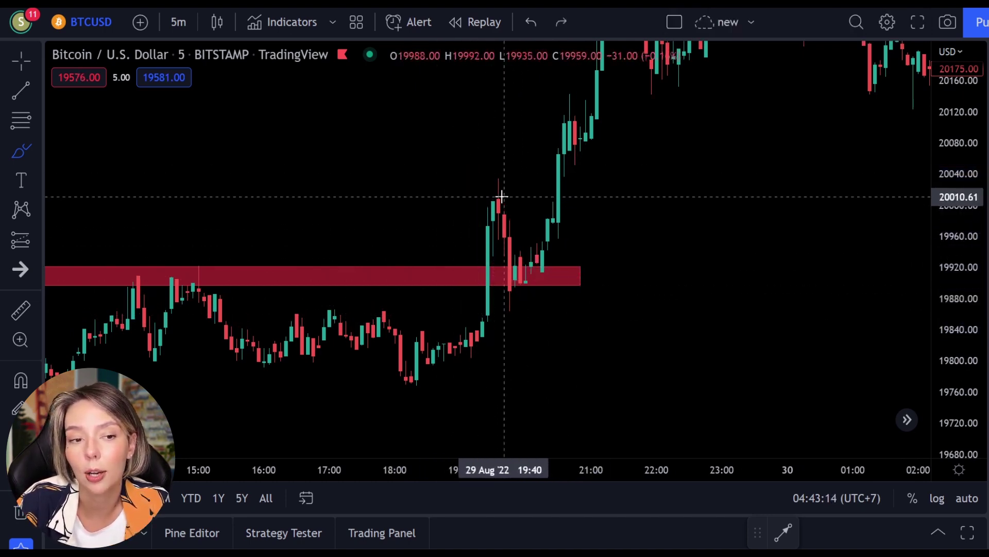
pyautogui.moveTo(501, 196); pyautogui.dragTo(561, 309)
pyautogui.hotkey('ctrl', 'z')
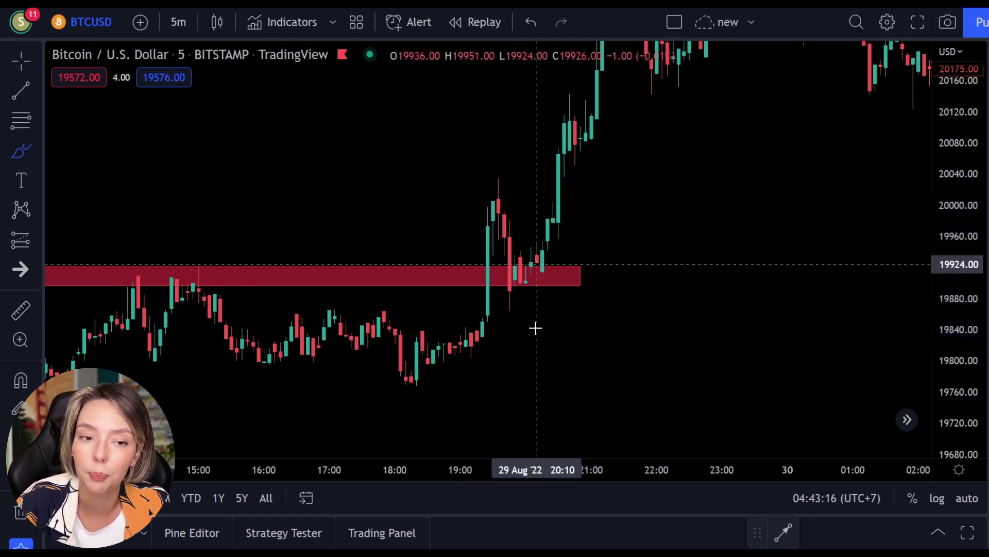
# Brush a wavy line across the retest inside the red zone and short marks at the zone, undoing each one.
pyautogui.moveTo(511, 283); pyautogui.dragTo(527, 279)
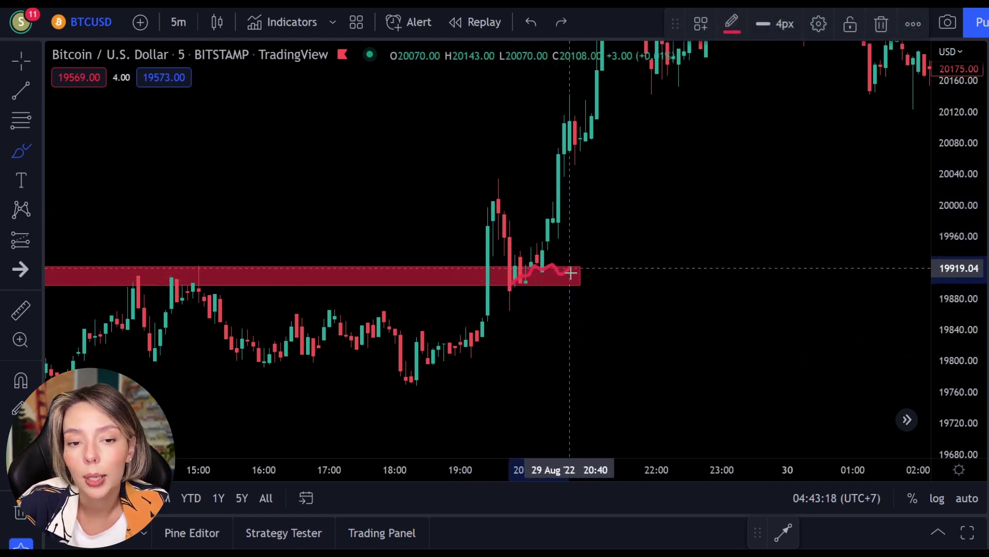
pyautogui.hotkey('ctrl', 'z')
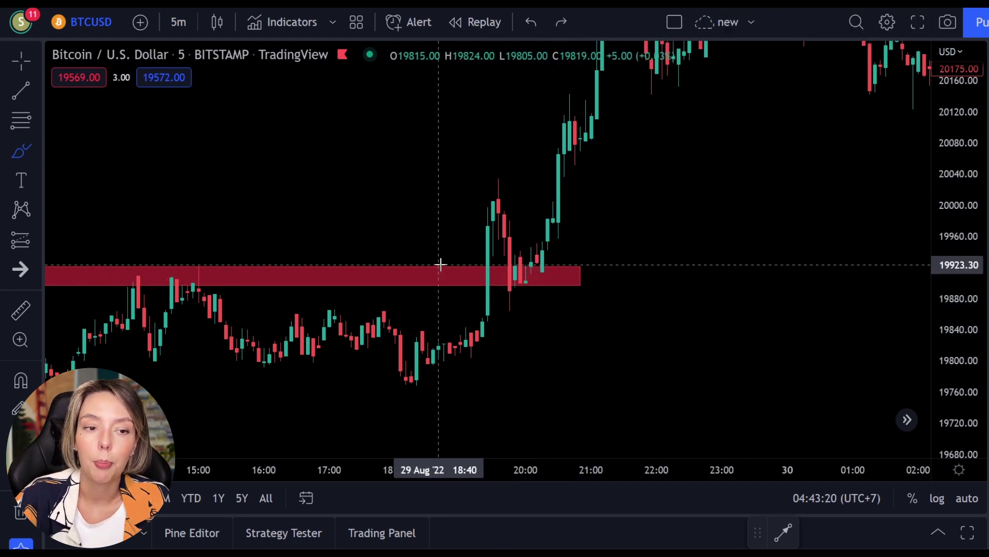
pyautogui.moveTo(440, 264); pyautogui.dragTo(452, 302)
pyautogui.hotkey('ctrl', 'z')
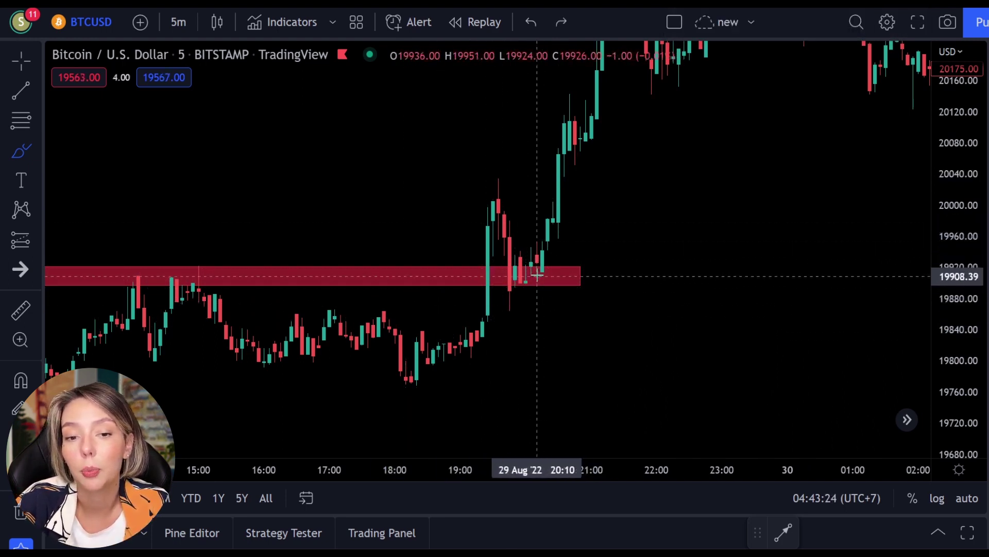
pyautogui.moveTo(537, 275); pyautogui.dragTo(517, 318)
pyautogui.hotkey('ctrl', 'z')
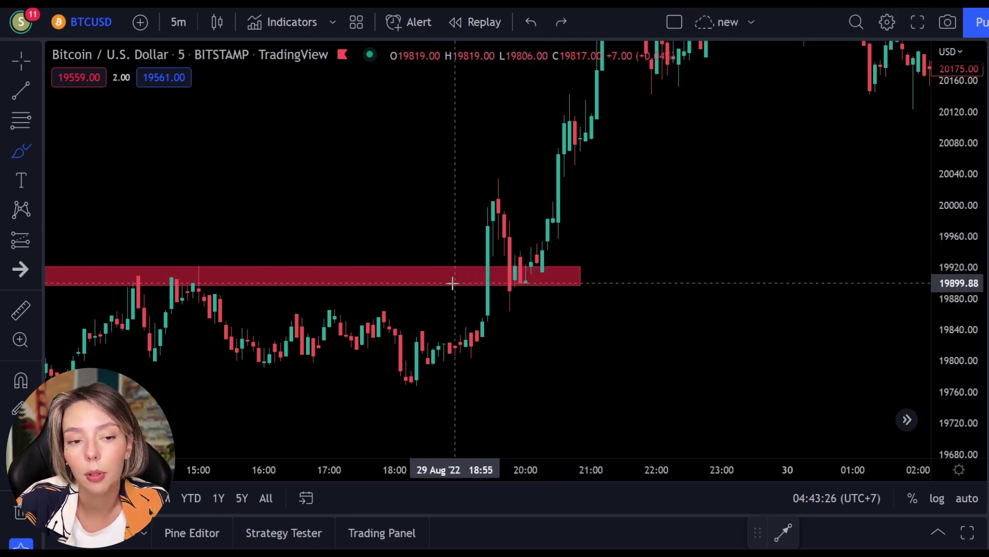
# Brush an upward stroke beside the breakout candle and an arrow pointing down into the red zone, undoing each one.
pyautogui.moveTo(452, 283); pyautogui.dragTo(482, 191)
pyautogui.hotkey('ctrl', 'z')
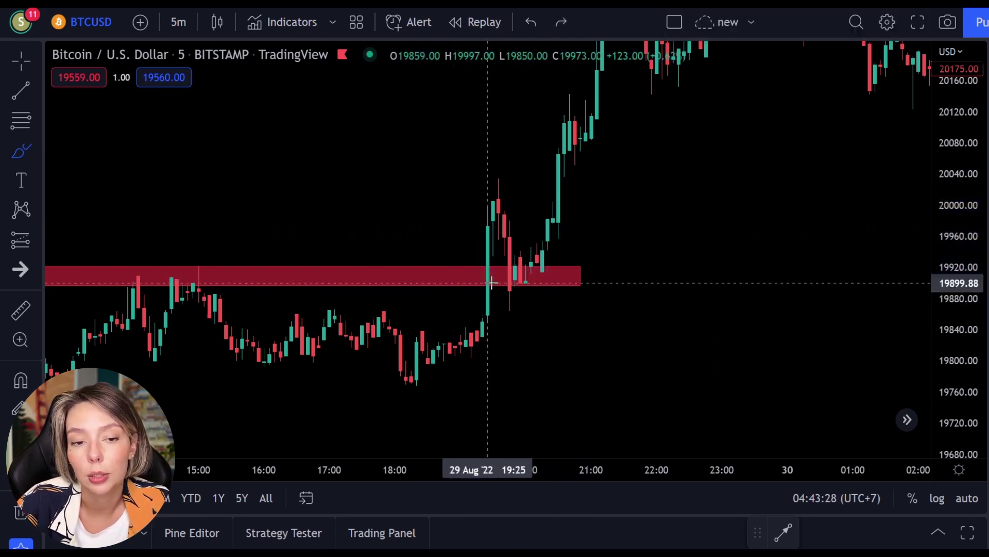
pyautogui.moveTo(505, 231); pyautogui.dragTo(520, 255)
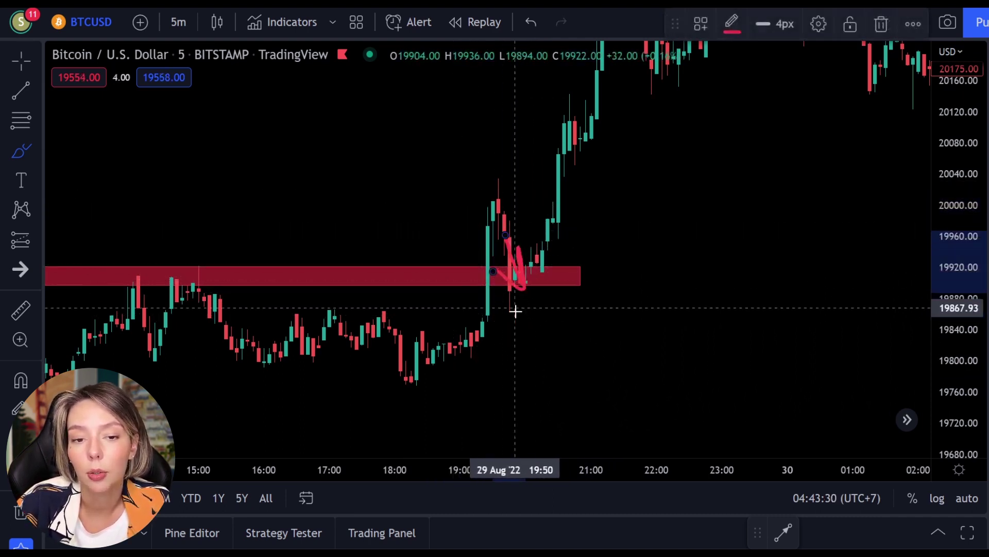
pyautogui.hotkey('ctrl', 'z')
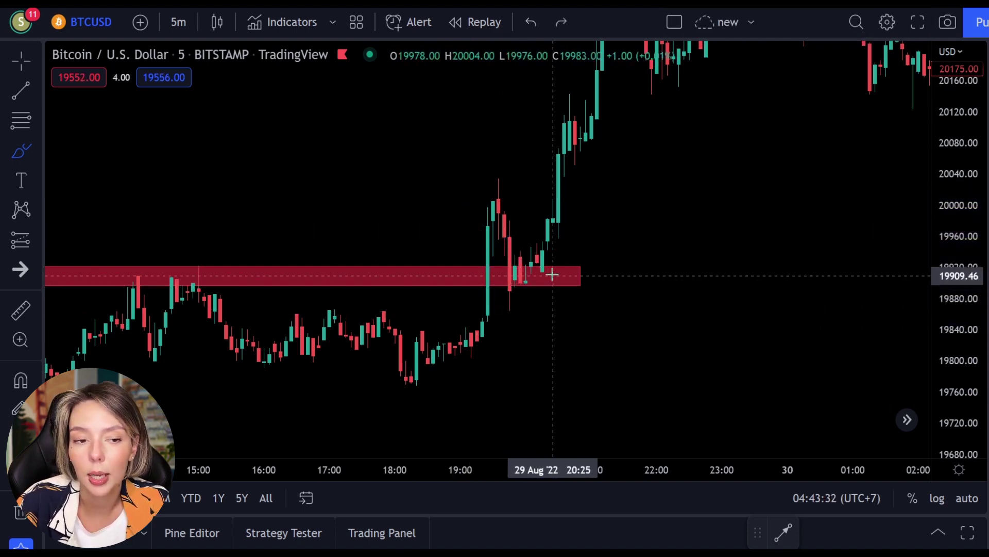
# Circle the retest candles in the red zone with the Brush and draw a rising stroke away from it, undoing both.
pyautogui.moveTo(552, 275); pyautogui.dragTo(536, 263)
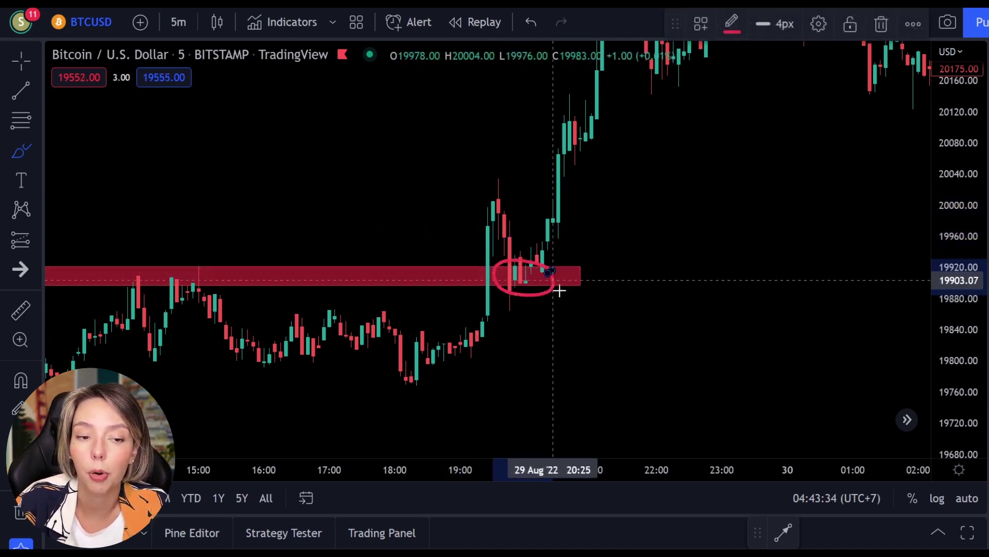
pyautogui.hotkey('ctrl', 'z')
pyautogui.moveTo(564, 281)
pyautogui.mouseDown()
pyautogui.moveTo(601, 229)
pyautogui.moveTo(618, 149)
pyautogui.moveTo(580, 190)
pyautogui.moveTo(628, 170)
pyautogui.moveTo(637, 208)
pyautogui.mouseUp()
pyautogui.hotkey('ctrl', 'z')
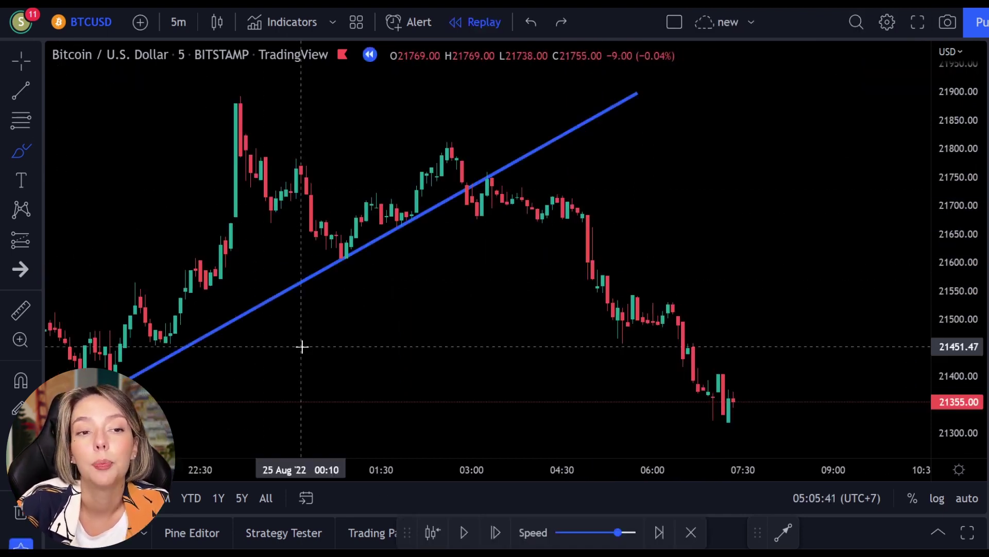
# On the blue trendline chart, brush temporary strokes around the downside break and circle the retest at the trendline, undoing each one.
pyautogui.moveTo(214, 414)
pyautogui.mouseDown()
pyautogui.moveTo(543, 249)
pyautogui.moveTo(632, 186)
pyautogui.moveTo(703, 234)
pyautogui.moveTo(658, 292)
pyautogui.mouseUp()
pyautogui.hotkey('ctrl', 'z')
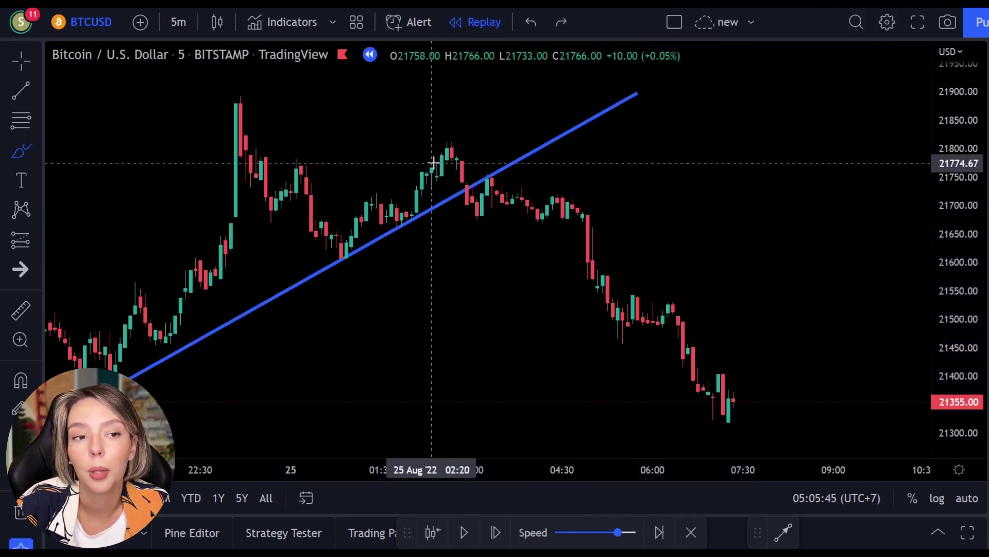
pyautogui.moveTo(435, 165); pyautogui.dragTo(512, 276)
pyautogui.hotkey('ctrl', 'z')
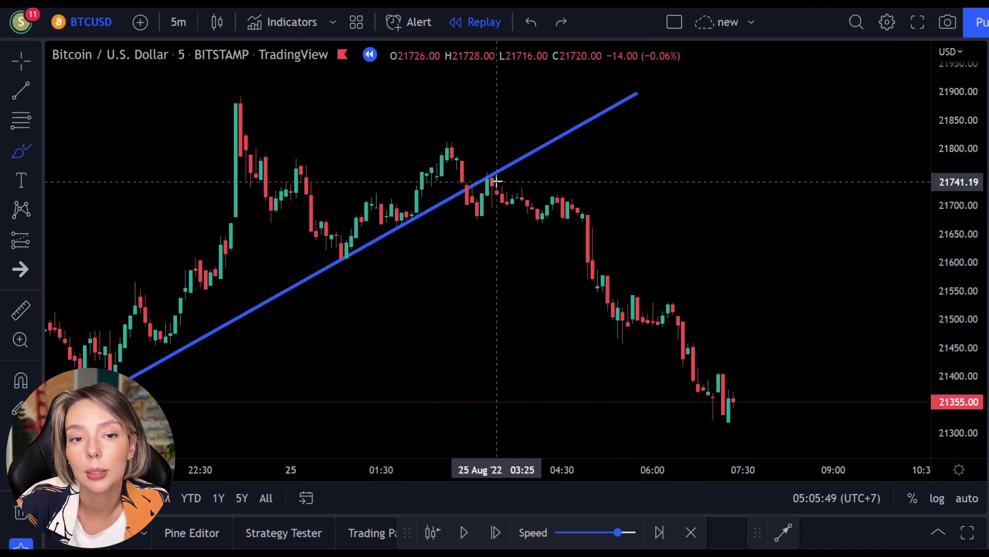
pyautogui.moveTo(489, 164)
pyautogui.mouseDown()
pyautogui.moveTo(488, 194)
pyautogui.moveTo(490, 164)
pyautogui.mouseUp()
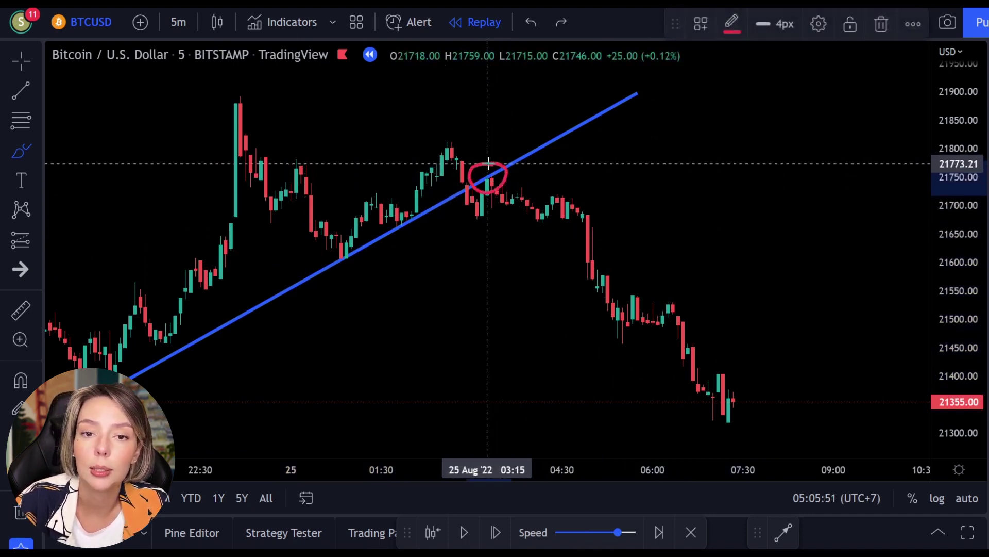
pyautogui.hotkey('ctrl', 'z')
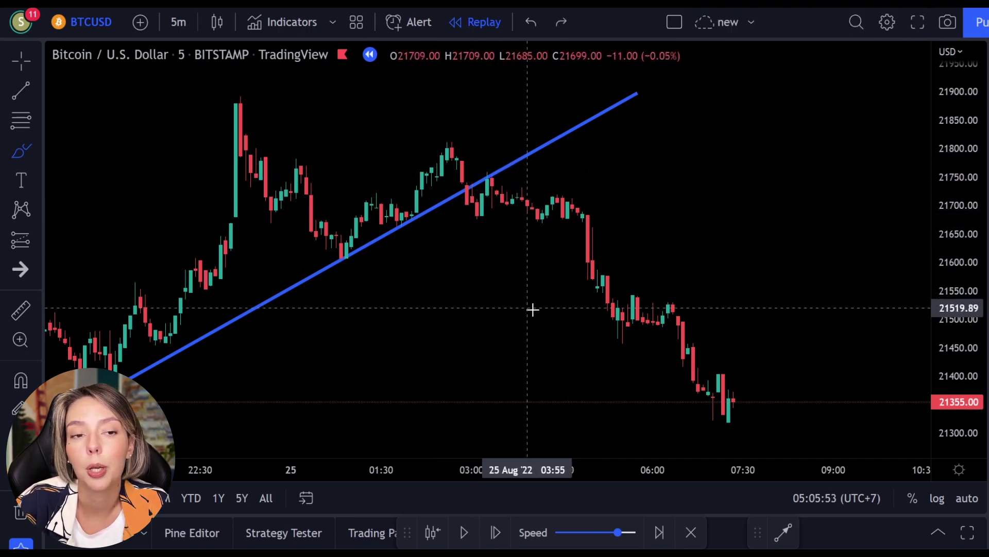
# Brush a horizontal support line at the low before the trendline retest and circle the dip beneath it, undoing the marks.
pyautogui.moveTo(951, 261); pyautogui.dragTo(966, 112)
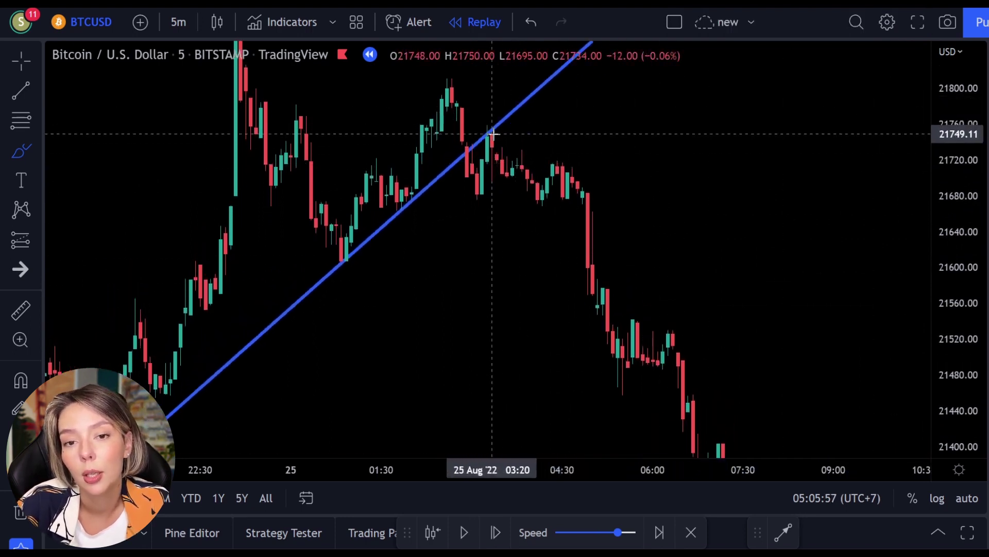
pyautogui.moveTo(451, 196); pyautogui.dragTo(510, 194)
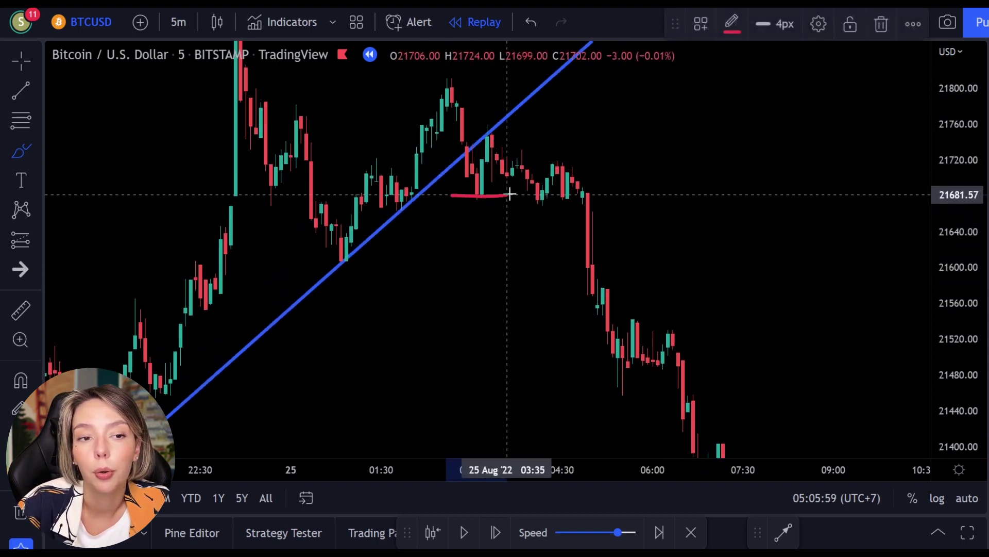
pyautogui.moveTo(578, 191); pyautogui.dragTo(597, 191)
pyautogui.moveTo(536, 192); pyautogui.dragTo(557, 196)
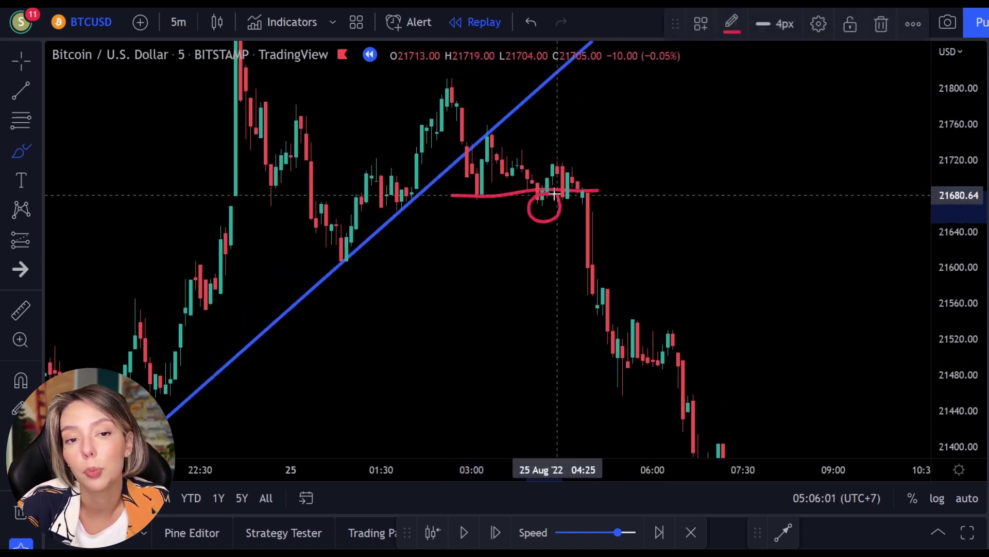
pyautogui.hotkey('ctrl', 'z')
pyautogui.hotkey('ctrl', 'z')
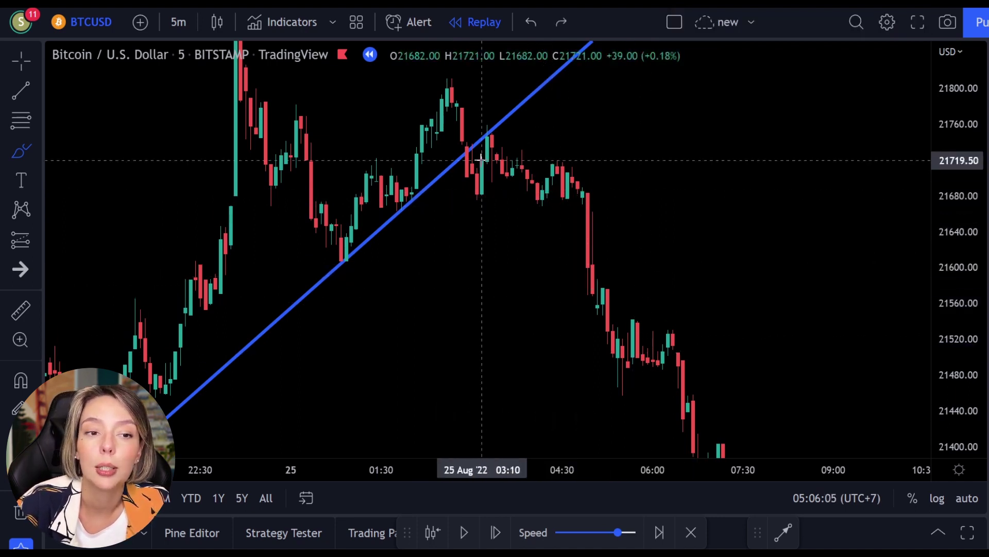
# Mark the retest point on the underside of the blue trendline with temporary Brush circles, undoing each one.
pyautogui.moveTo(513, 114)
pyautogui.mouseDown()
pyautogui.moveTo(488, 111)
pyautogui.moveTo(501, 142)
pyautogui.mouseUp()
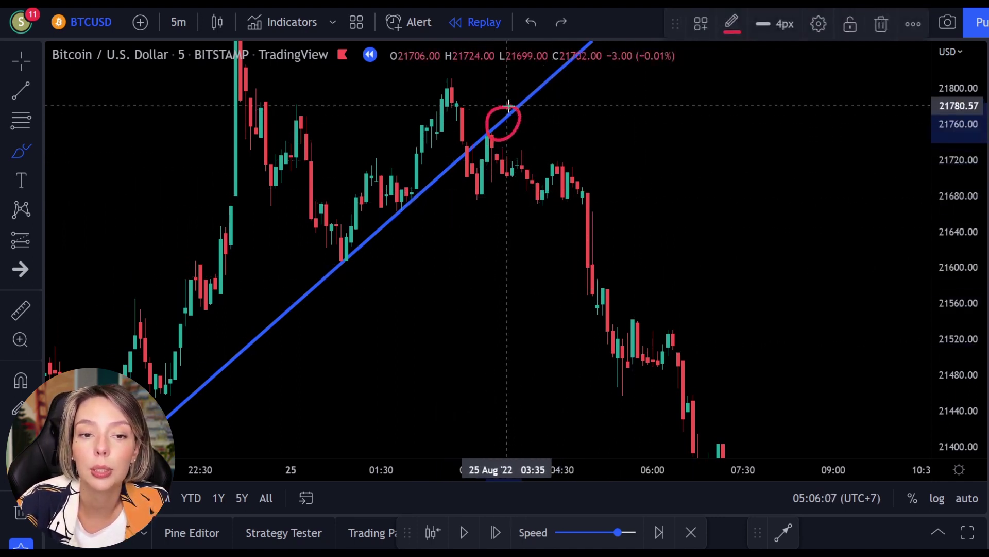
pyautogui.moveTo(508, 105); pyautogui.dragTo(509, 107)
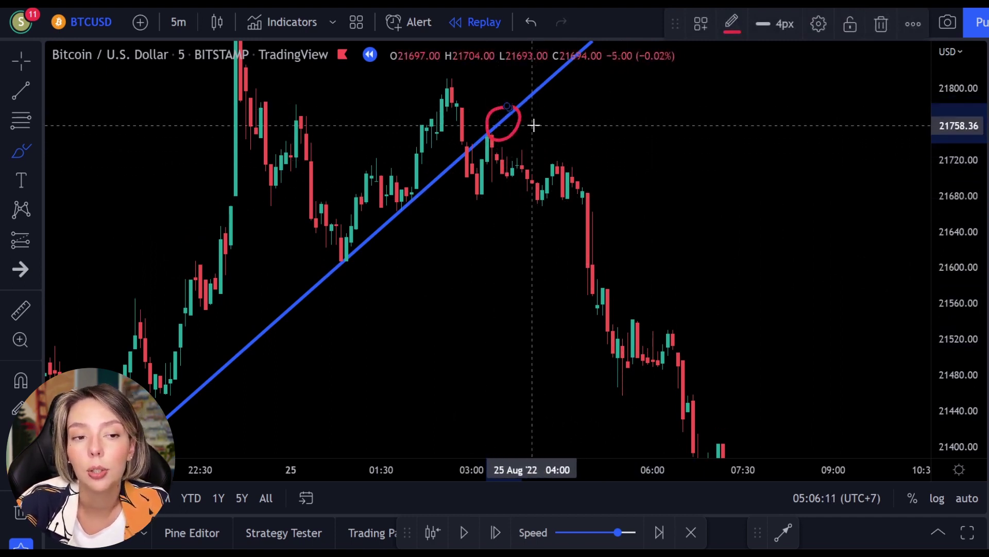
pyautogui.hotkey('ctrl', 'z')
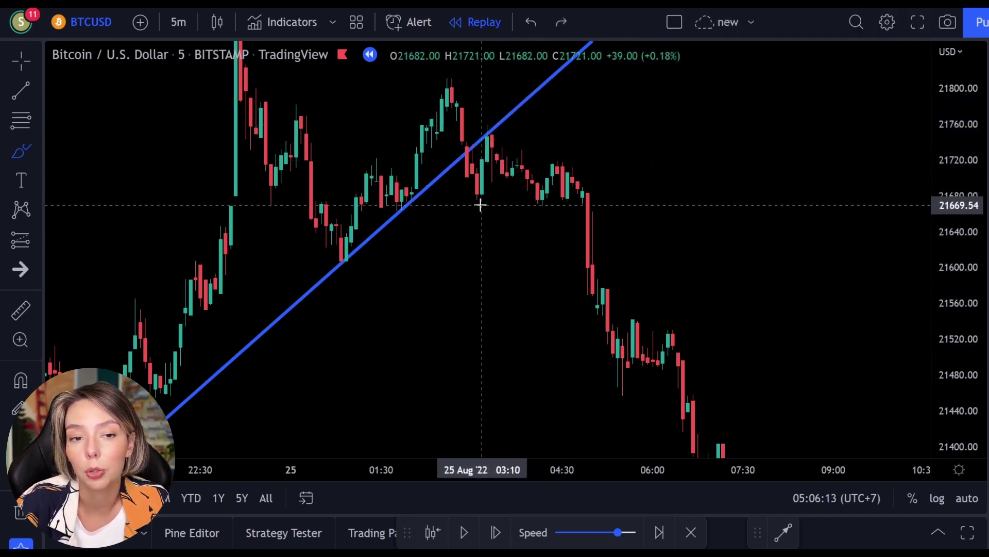
pyautogui.moveTo(493, 118)
pyautogui.mouseDown()
pyautogui.moveTo(500, 131)
pyautogui.moveTo(492, 114)
pyautogui.mouseUp()
pyautogui.hotkey('ctrl', 'z')
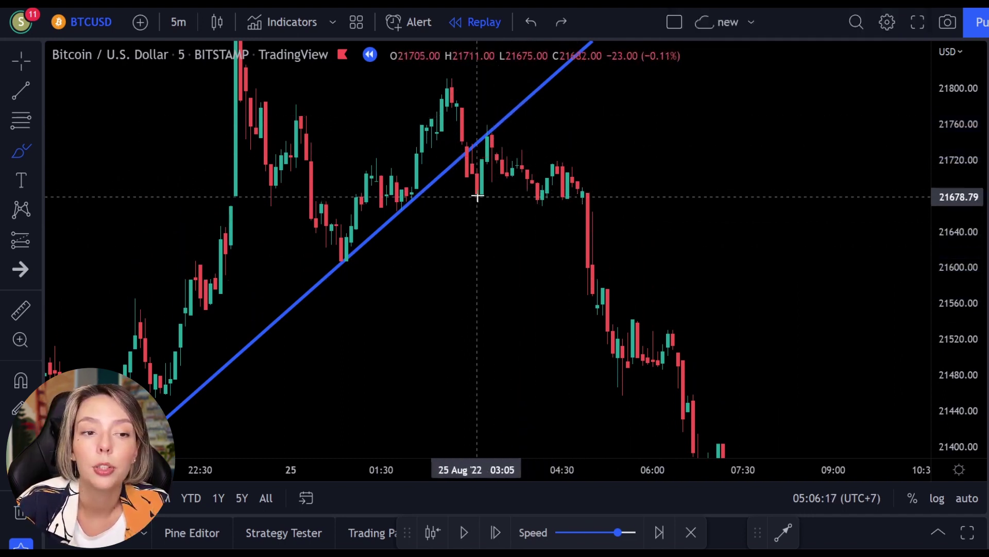
# Brush the support line under the pullback low again, circle the dip below it, and remove the marks.
pyautogui.moveTo(459, 190)
pyautogui.mouseDown()
pyautogui.moveTo(559, 203)
pyautogui.moveTo(545, 208)
pyautogui.mouseUp()
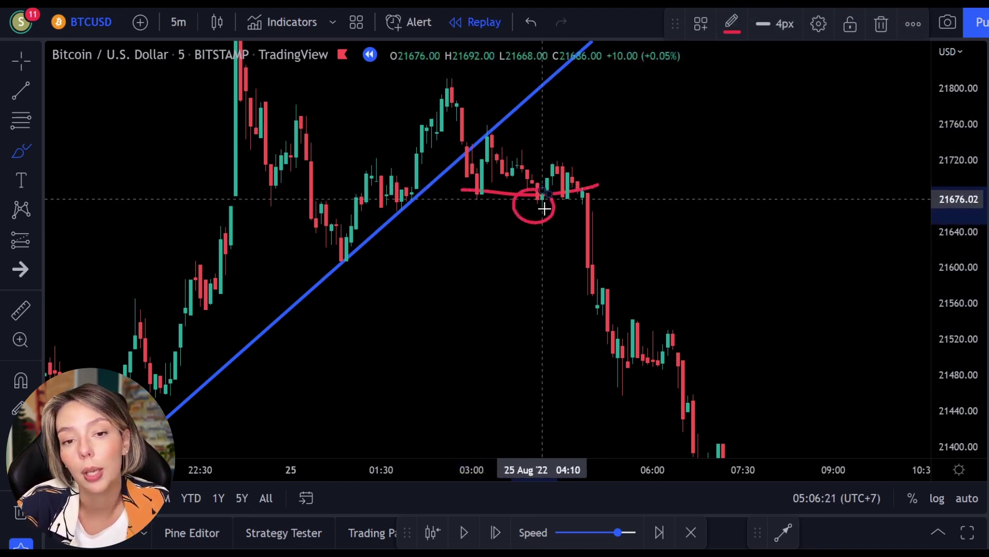
pyautogui.moveTo(503, 116)
pyautogui.mouseDown()
pyautogui.moveTo(477, 126)
pyautogui.moveTo(510, 123)
pyautogui.moveTo(515, 268)
pyautogui.moveTo(508, 221)
pyautogui.moveTo(506, 265)
pyautogui.moveTo(480, 235)
pyautogui.mouseUp()
pyautogui.press('Delete')
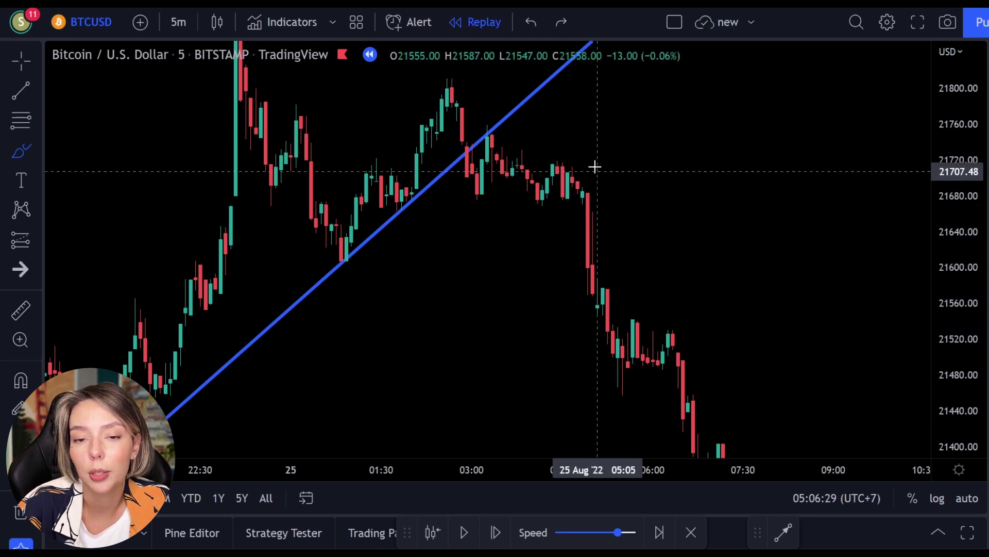
# Brush a downward stroke beside the sell-off following the trendline retest, undo it, and reselect the Brush.
pyautogui.moveTo(588, 148)
pyautogui.mouseDown()
pyautogui.moveTo(733, 237)
pyautogui.moveTo(824, 342)
pyautogui.moveTo(807, 231)
pyautogui.moveTo(821, 367)
pyautogui.moveTo(714, 276)
pyautogui.mouseUp()
pyautogui.hotkey('ctrl', 'z')
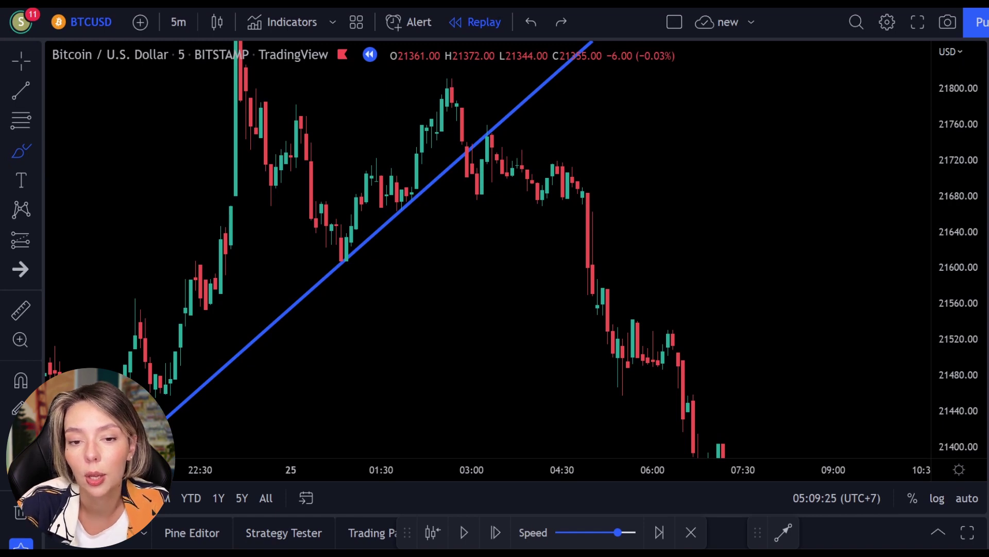
pyautogui.moveTo(949, 176); pyautogui.dragTo(952, 271)
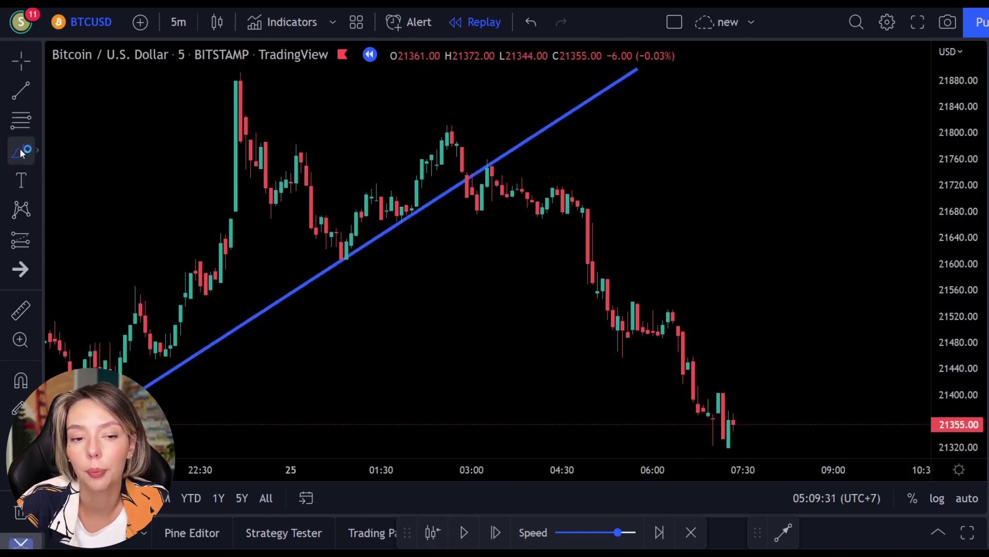
pyautogui.click(21, 153)
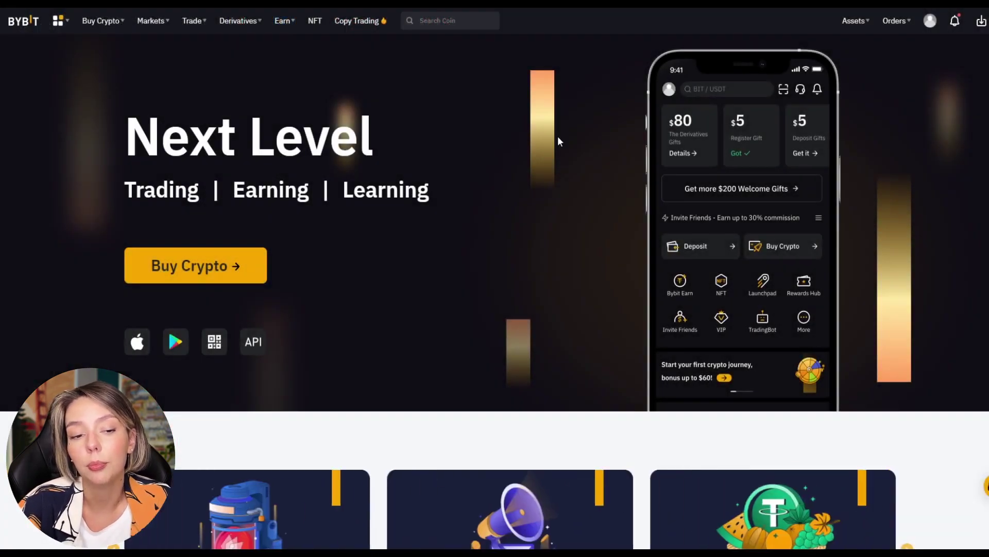
# Switch to Bybit, browse its homepage, and look through the USDT Perpetual contracts list before returning to the BTCUSDT chart.
pyautogui.scroll(-5, 556, 144)
pyautogui.scroll(-10, 691, 203)
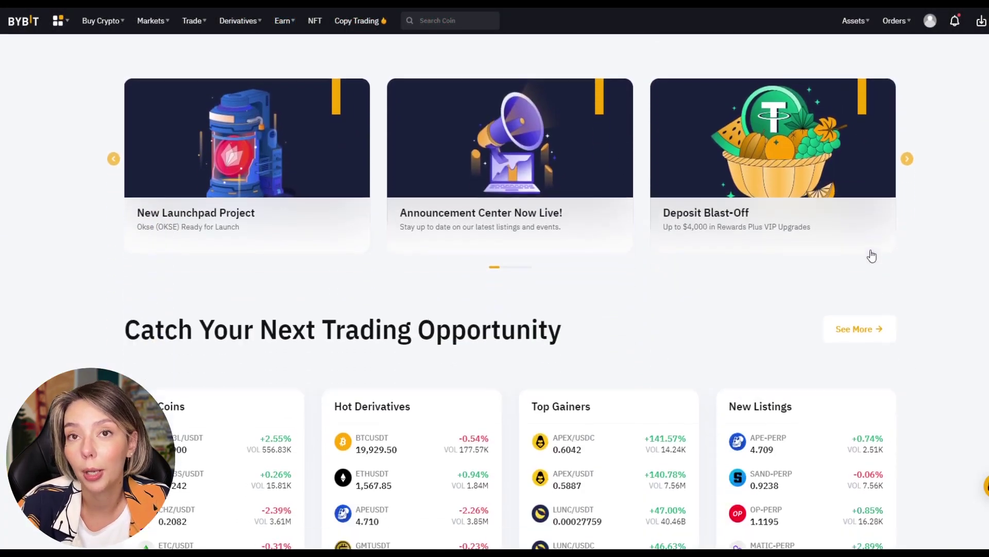
pyautogui.scroll(-5, 871, 249)
pyautogui.scroll(20, 870, 246)
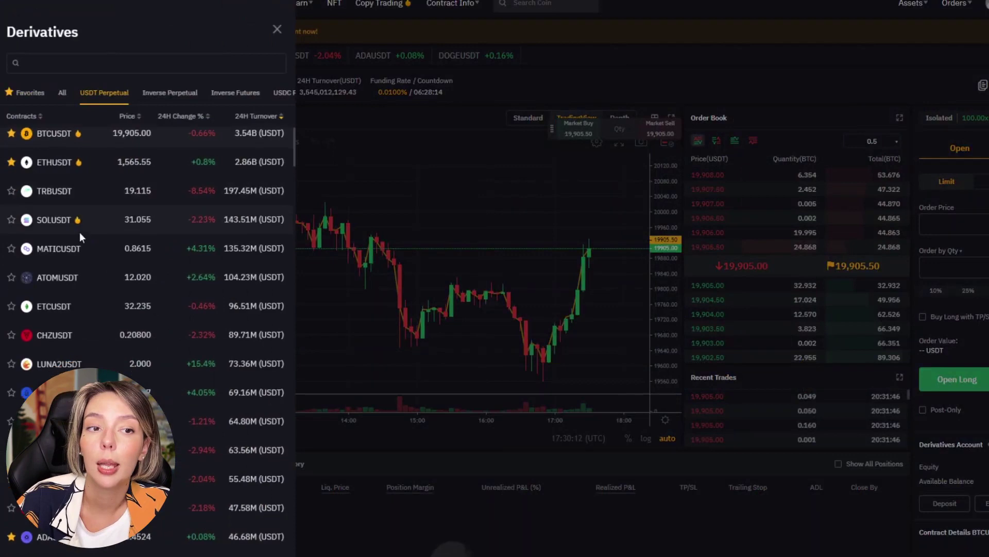
pyautogui.scroll(-20, 81, 243)
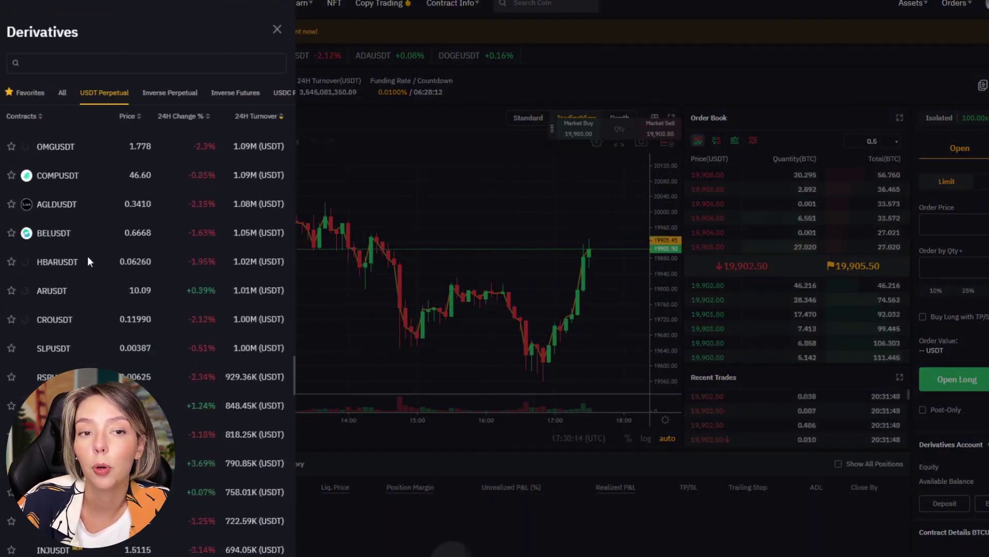
pyautogui.scroll(-5, 87, 258)
pyautogui.click(373, 257)
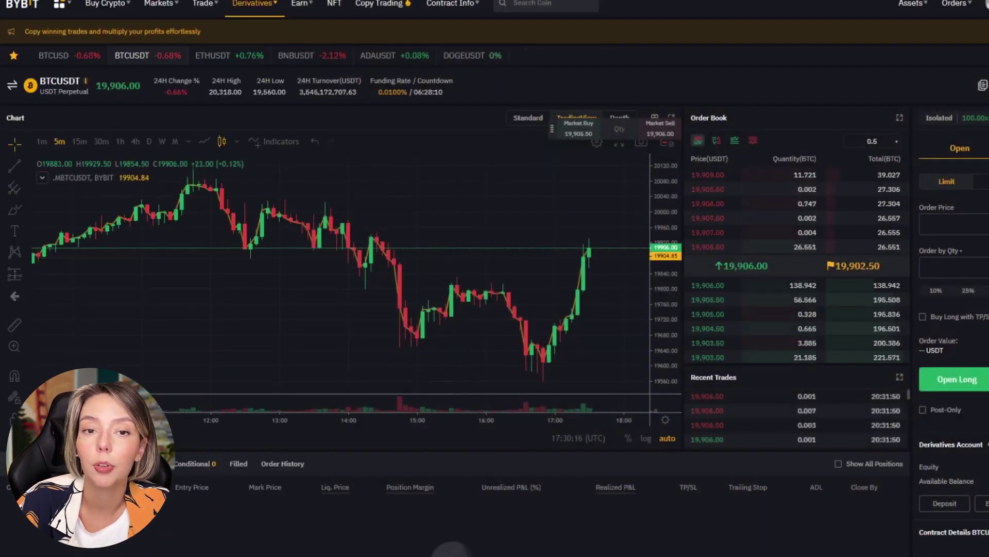
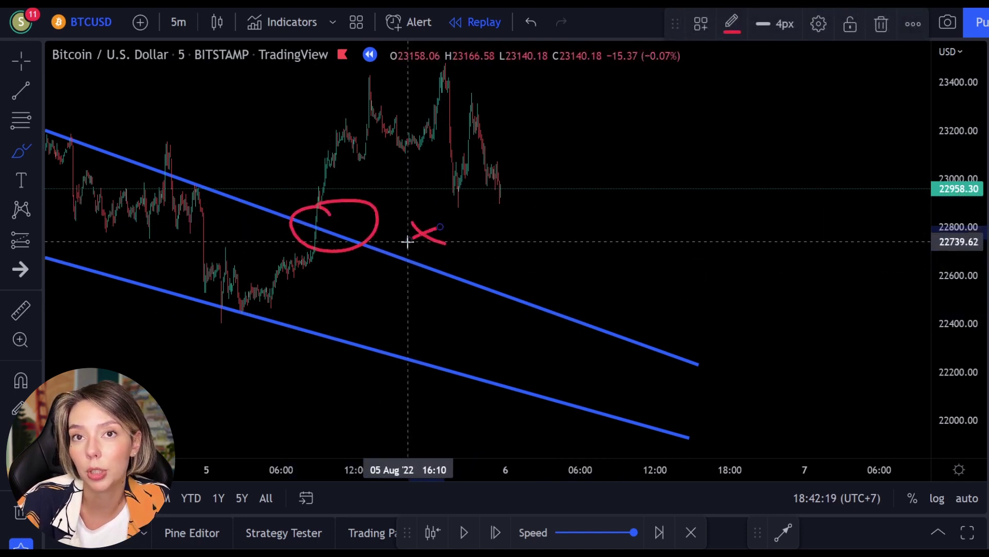
# In TradingView, undo the cross and circle at the wedge breakout and draw a green rectangle there from about 22,774 to 22,836.
pyautogui.hotkey('ctrl', 'z')
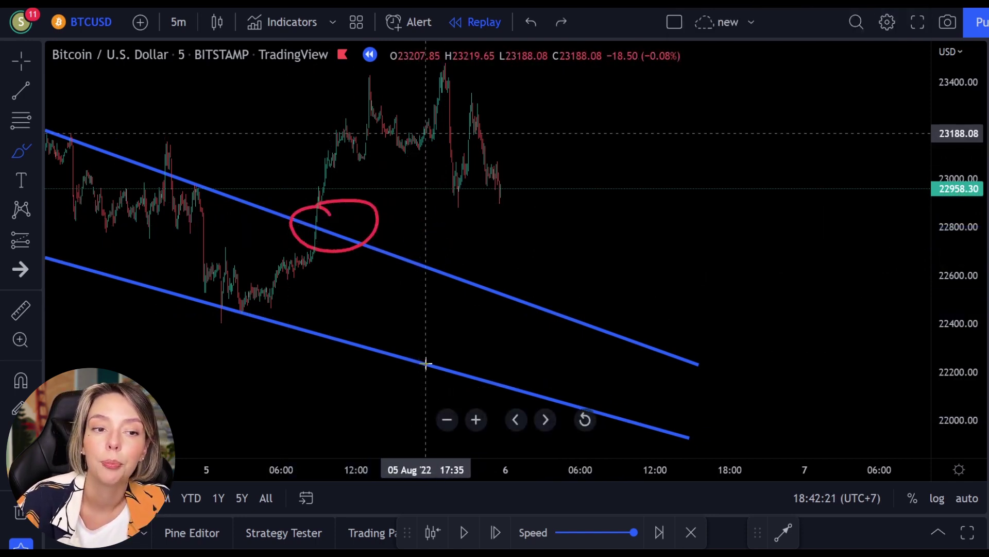
pyautogui.hotkey('ctrl', 'z')
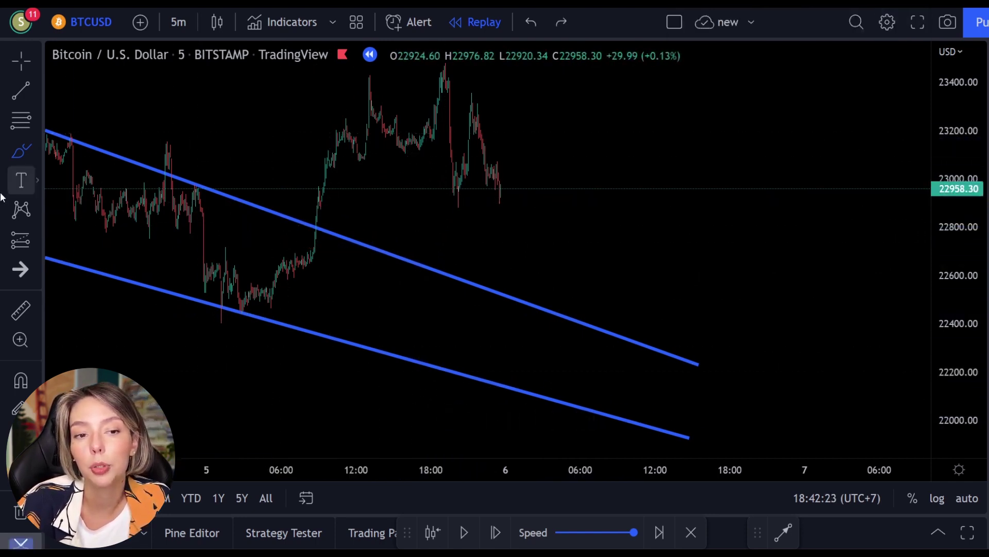
pyautogui.click(16, 158)
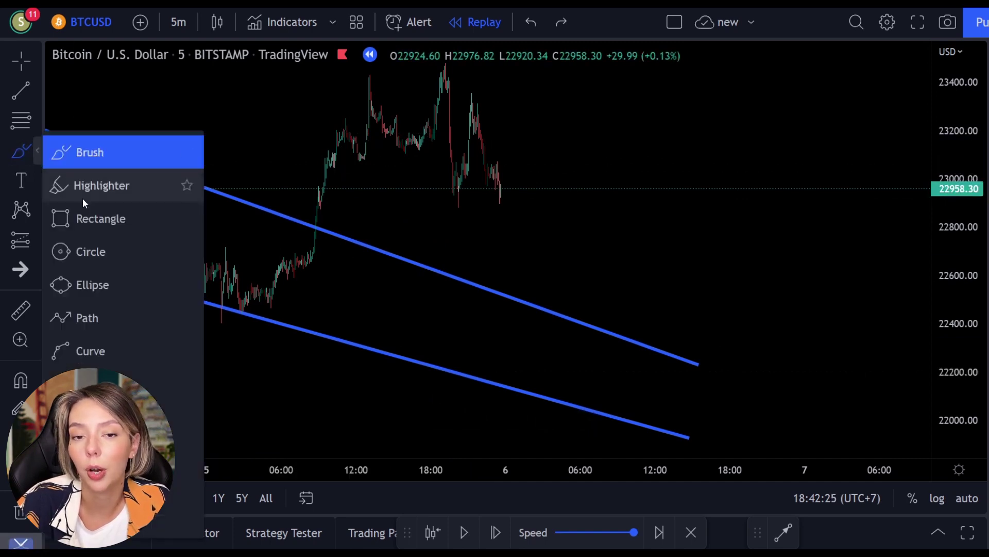
pyautogui.click(87, 218)
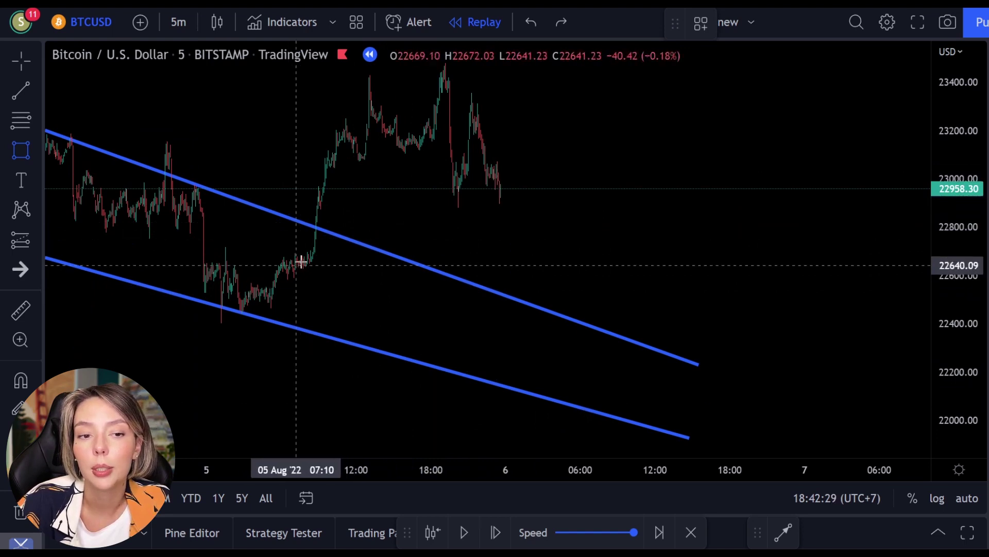
pyautogui.moveTo(317, 219); pyautogui.dragTo(894, 233)
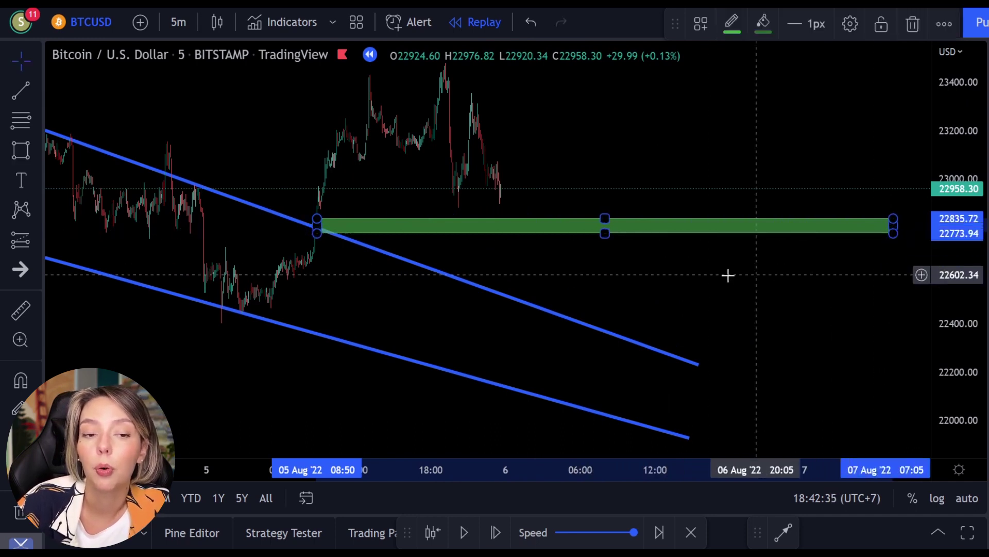
pyautogui.click(441, 261)
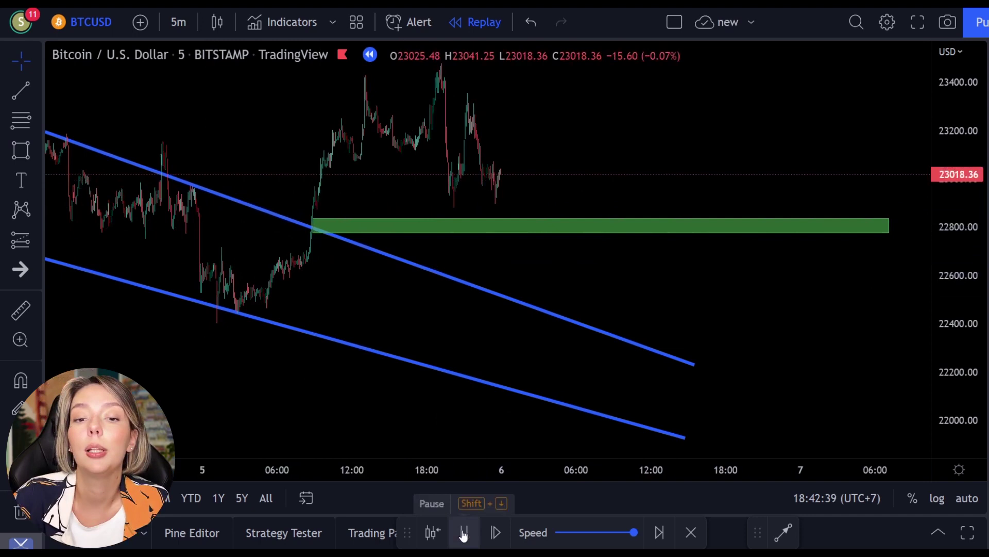
# Advance the bar replay until price falls back into the green zone.
pyautogui.click(463, 534)
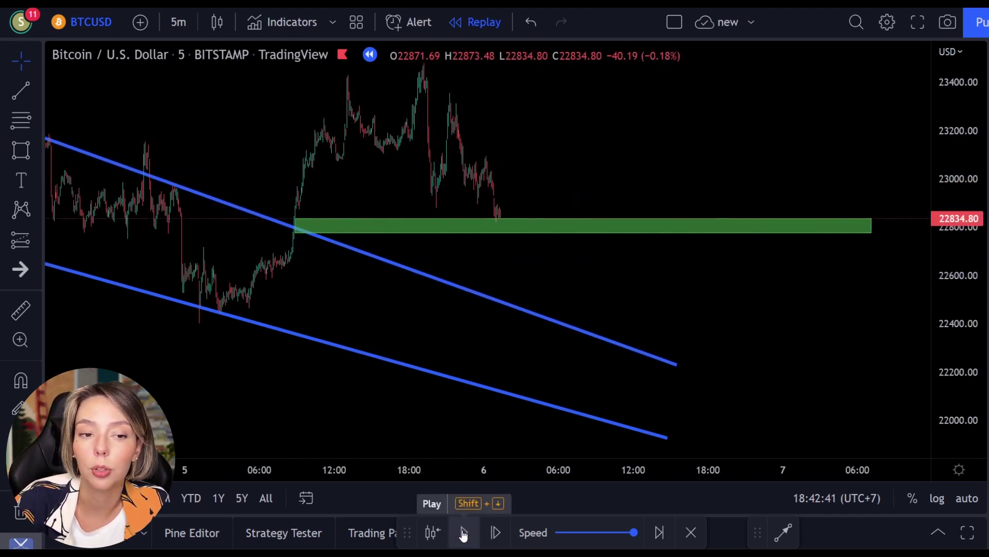
pyautogui.click(464, 534)
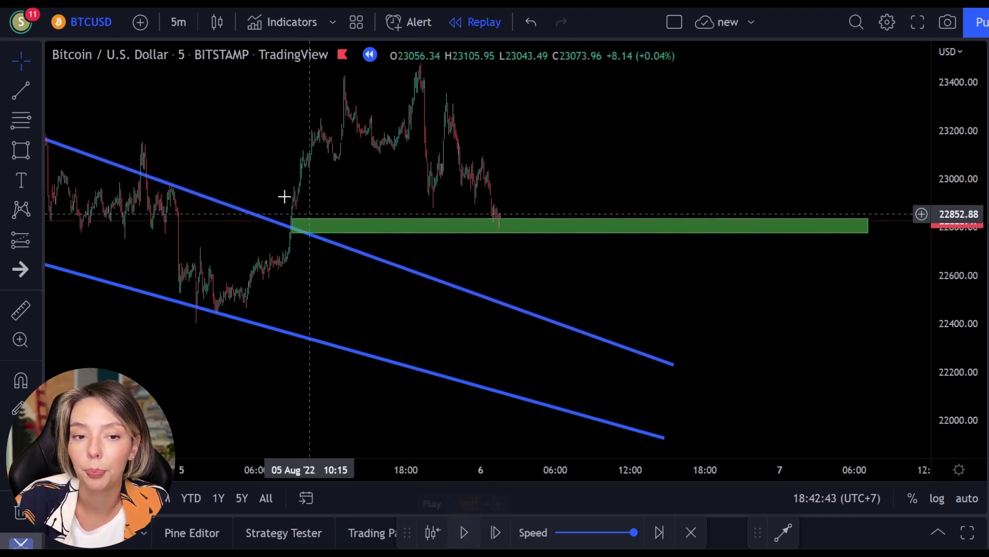
# Brush a circle around the price retest at the green zone and undo it.
pyautogui.click(36, 150)
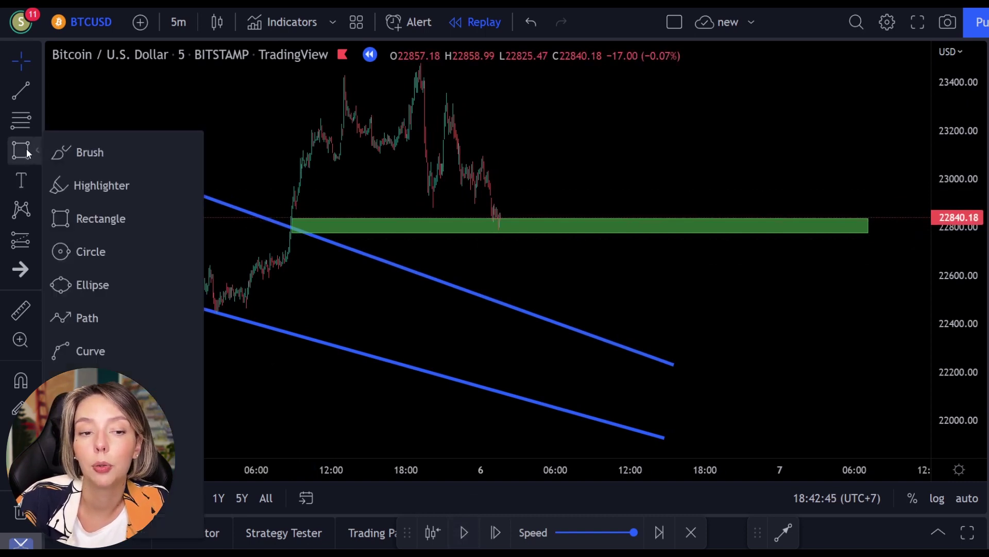
pyautogui.click(83, 151)
pyautogui.moveTo(538, 204)
pyautogui.mouseDown()
pyautogui.moveTo(418, 266)
pyautogui.moveTo(524, 193)
pyautogui.mouseUp()
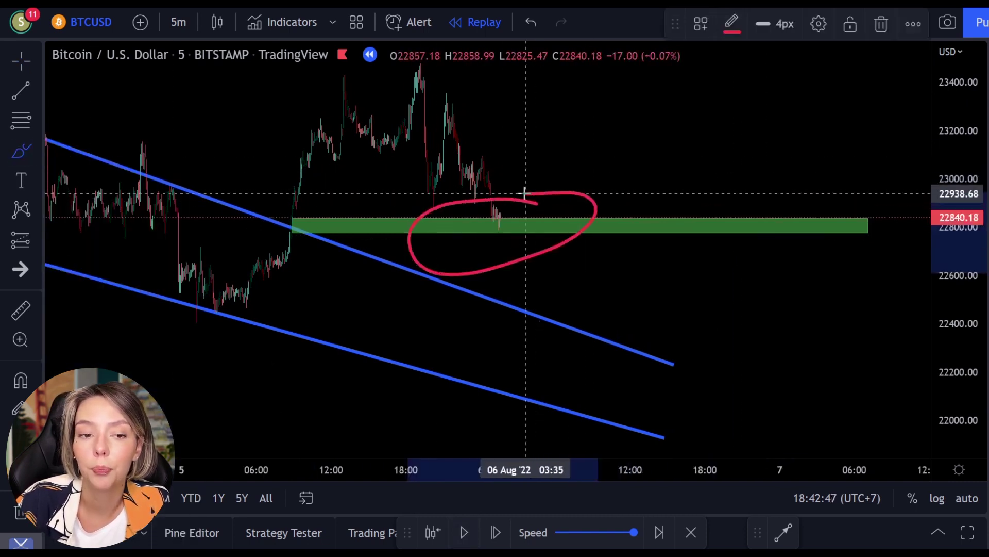
pyautogui.hotkey('ctrl', 'z')
# Place a long position at the green zone with entry 22,835.72, stop 22,732.76 and target 23,288.75, and widen it forward in time.
pyautogui.click(23, 241)
pyautogui.click(73, 230)
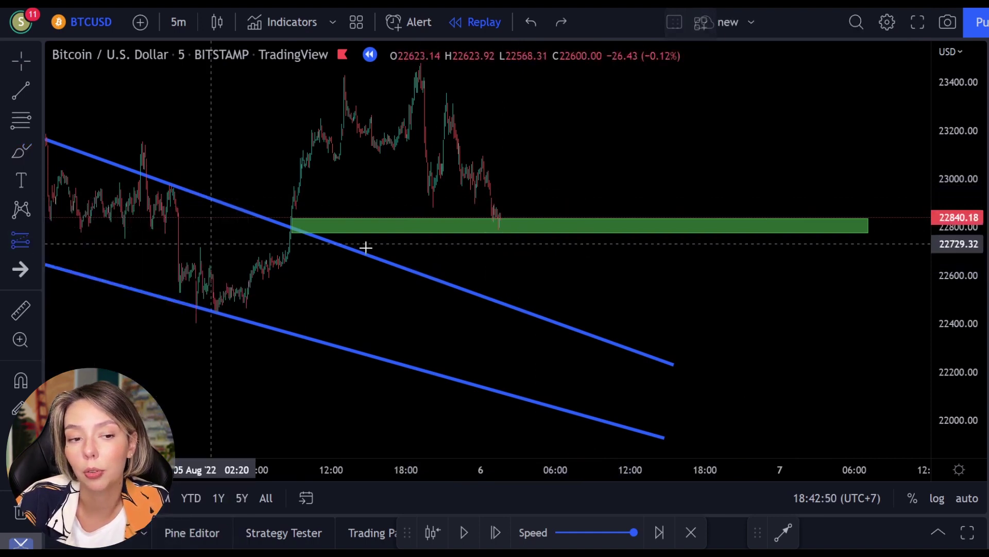
pyautogui.click(500, 220)
pyautogui.moveTo(503, 270); pyautogui.dragTo(505, 243)
pyautogui.moveTo(500, 166); pyautogui.dragTo(501, 110)
pyautogui.moveTo(634, 218); pyautogui.dragTo(794, 218)
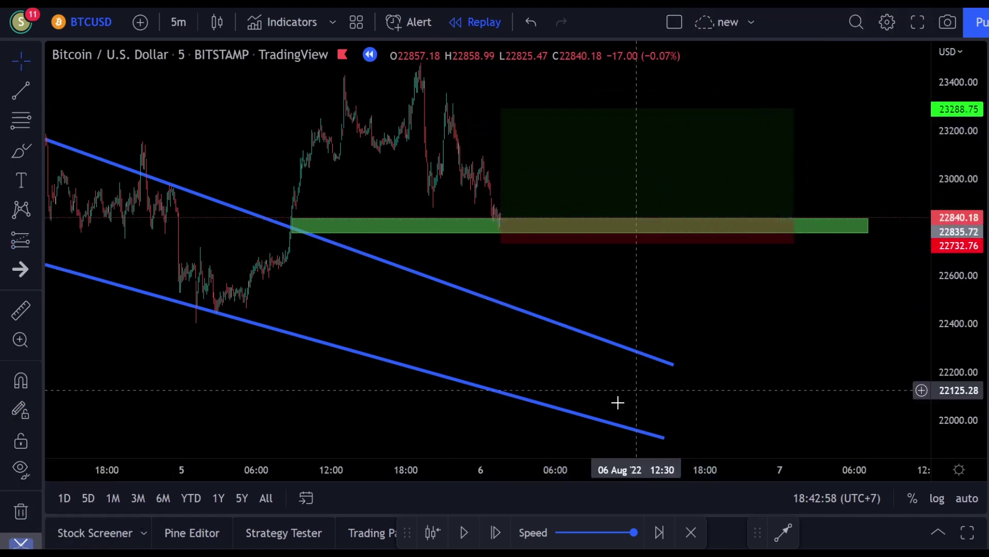
# Run the bar replay until price reaches the long position's target, pause it, and shorten the position to end at that candle.
pyautogui.click(467, 536)
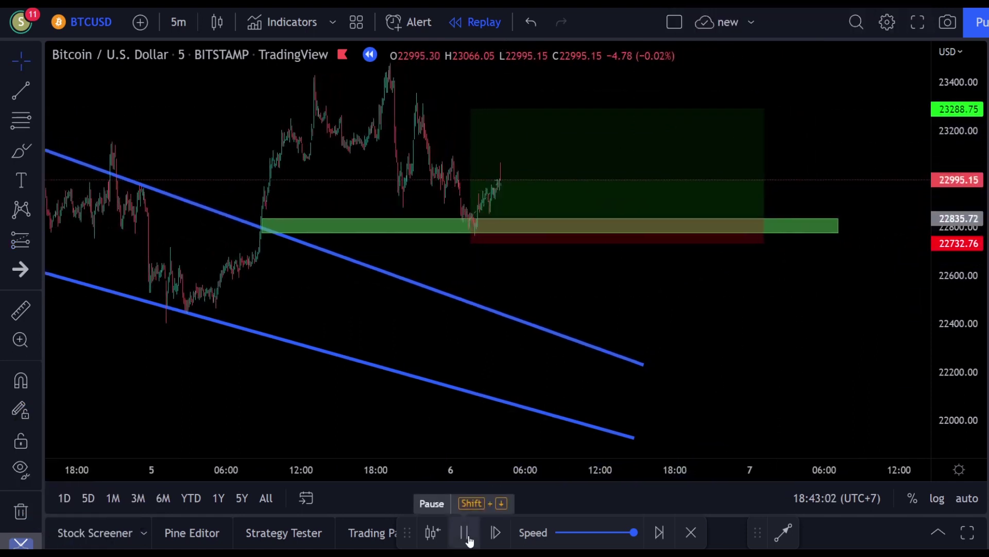
pyautogui.click(466, 536)
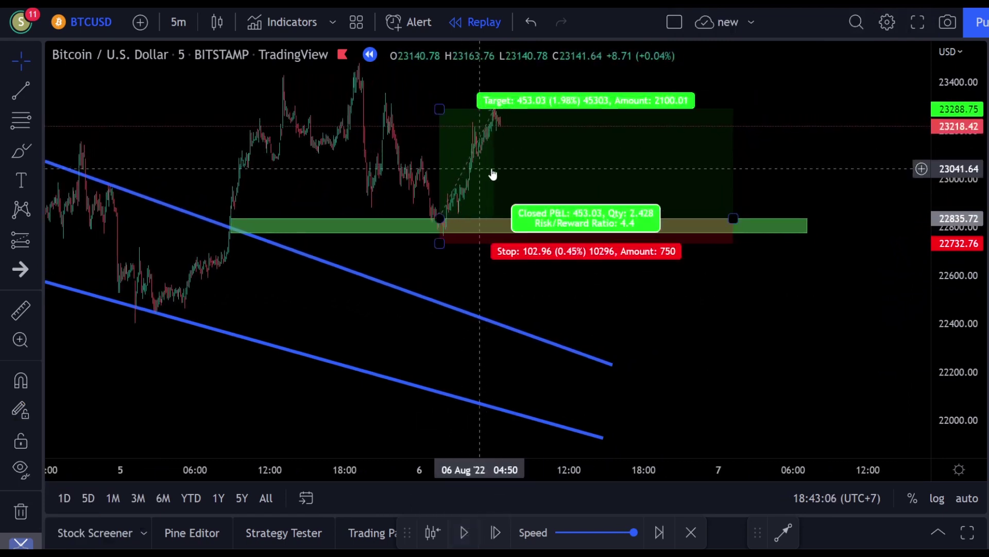
pyautogui.moveTo(734, 216); pyautogui.dragTo(495, 218)
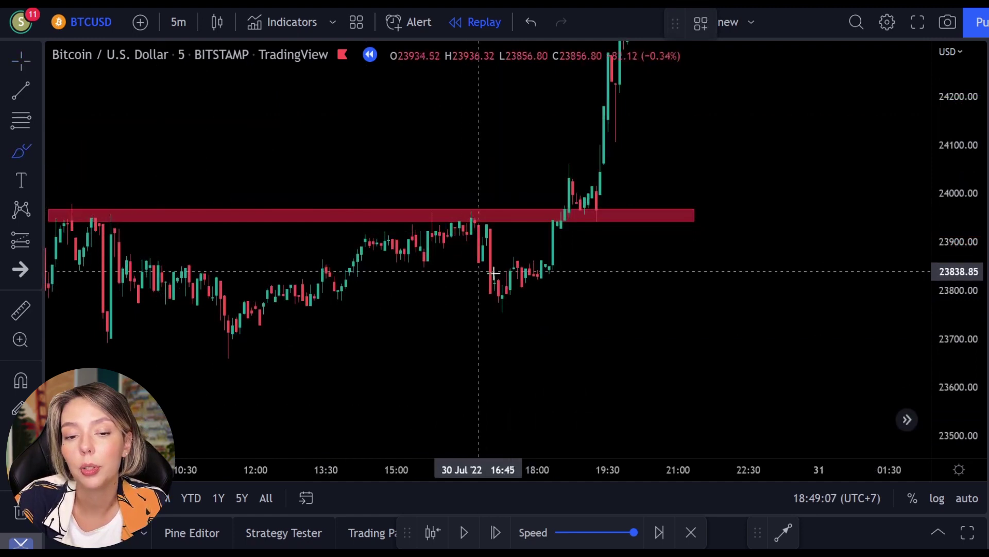
# Brush a circle around the retest of the red resistance zone and a breakout-retest-rally path beside it, then undo both marks.
pyautogui.moveTo(600, 212)
pyautogui.mouseDown()
pyautogui.moveTo(585, 223)
pyautogui.moveTo(601, 211)
pyautogui.mouseUp()
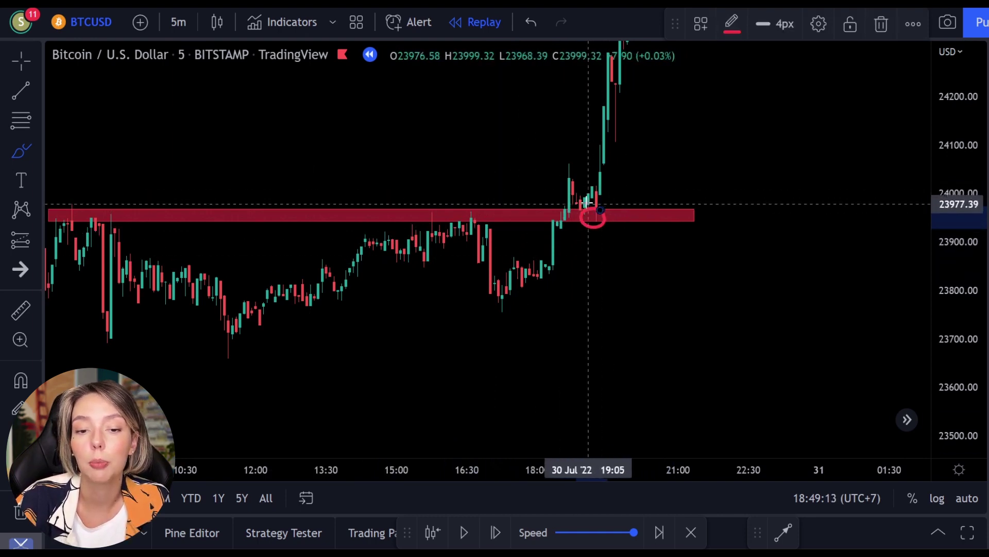
pyautogui.moveTo(557, 227)
pyautogui.mouseDown()
pyautogui.moveTo(571, 199)
pyautogui.moveTo(627, 200)
pyautogui.moveTo(679, 78)
pyautogui.mouseUp()
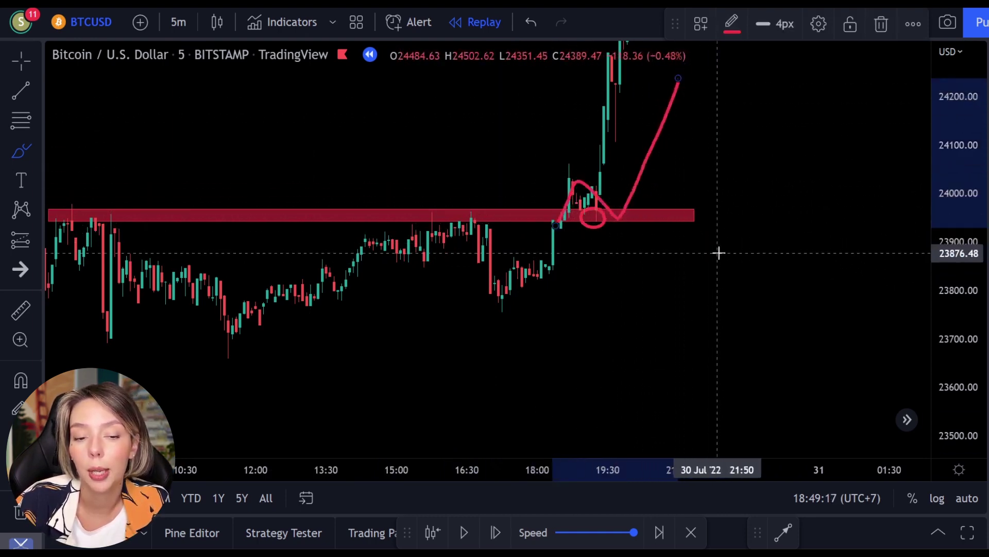
pyautogui.hotkey('ctrl', 'z')
pyautogui.hotkey('ctrl', 'z')
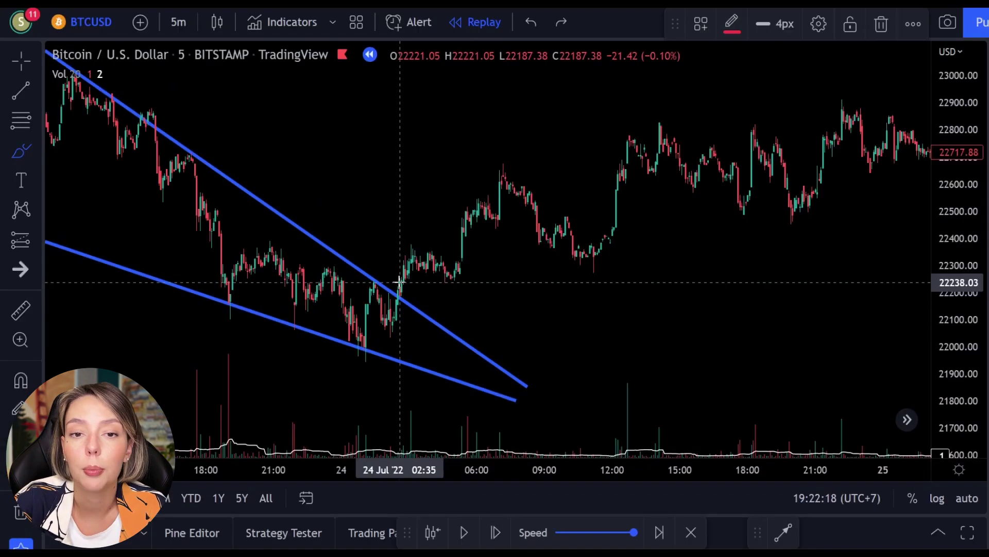
# Brush a rally path and a circle at the falling wedge's upper-line breakout, and undo both marks.
pyautogui.moveTo(372, 281)
pyautogui.mouseDown()
pyautogui.moveTo(399, 315)
pyautogui.moveTo(372, 283)
pyautogui.moveTo(393, 298)
pyautogui.moveTo(437, 240)
pyautogui.moveTo(455, 287)
pyautogui.moveTo(466, 269)
pyautogui.moveTo(543, 279)
pyautogui.moveTo(583, 263)
pyautogui.moveTo(612, 211)
pyautogui.moveTo(618, 124)
pyautogui.mouseUp()
pyautogui.hotkey('ctrl', 'z')
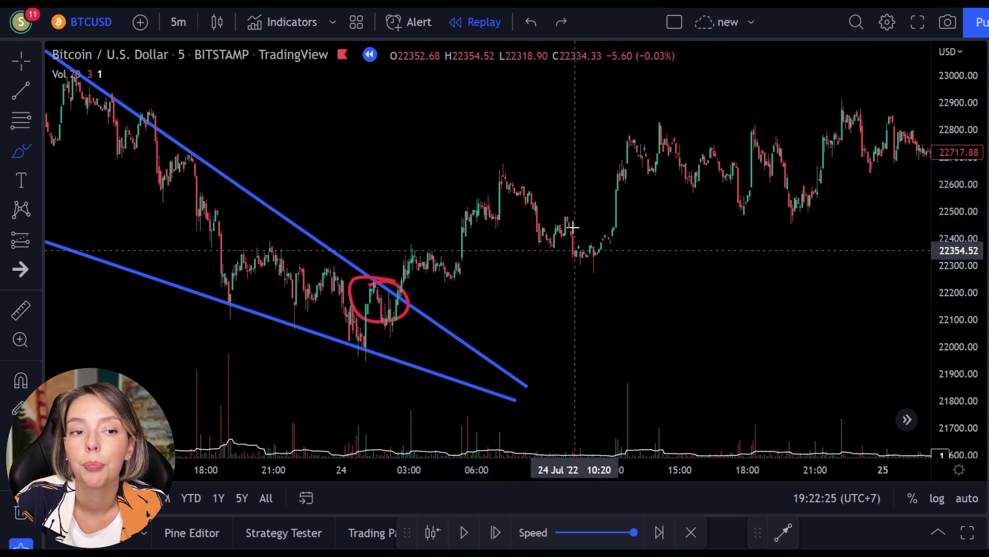
pyautogui.hotkey('ctrl', 'z')
# Brush a horizontal line forward from the wedge breakout, cross it out, and undo all three strokes.
pyautogui.moveTo(399, 298); pyautogui.dragTo(823, 309)
pyautogui.moveTo(626, 282); pyautogui.dragTo(703, 338)
pyautogui.moveTo(677, 288); pyautogui.dragTo(613, 331)
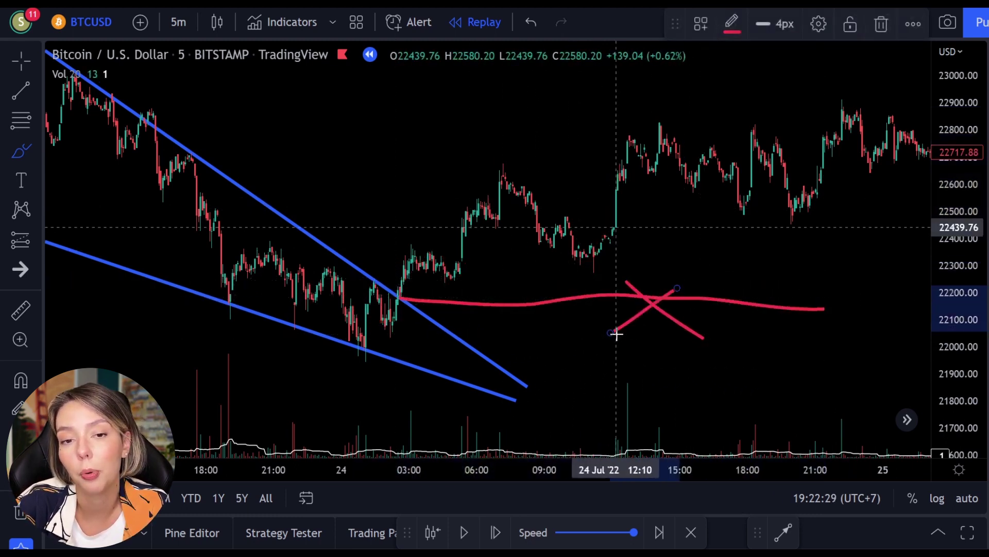
pyautogui.hotkey('ctrl', 'z')
pyautogui.hotkey('ctrl', 'z')
pyautogui.hotkey('ctrl', 'z')
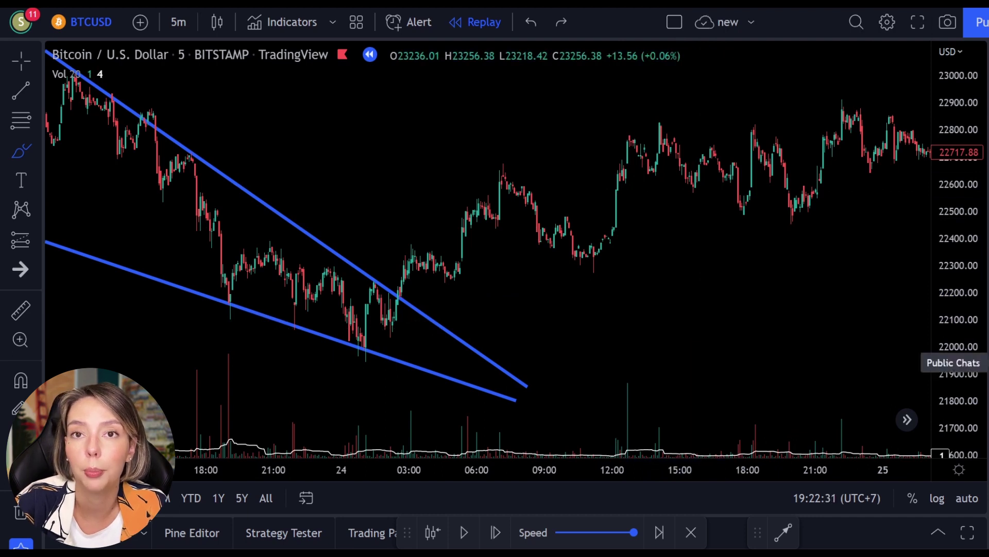
# Place a long position after the wedge breakout with entry 22,280.82, stop 22,164.68 and target 22,730.08, extended to 24 Jul 18:00.
pyautogui.click(30, 243)
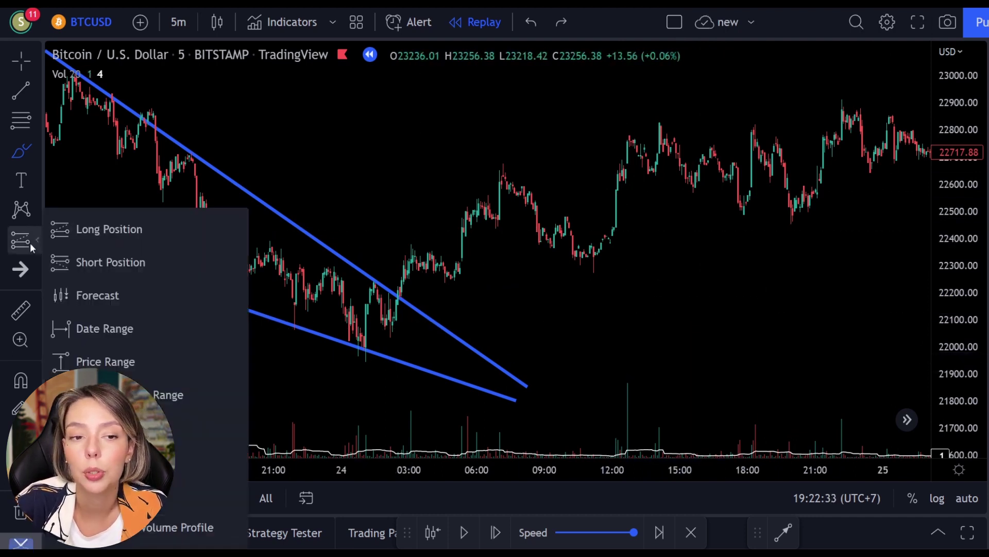
pyautogui.click(72, 236)
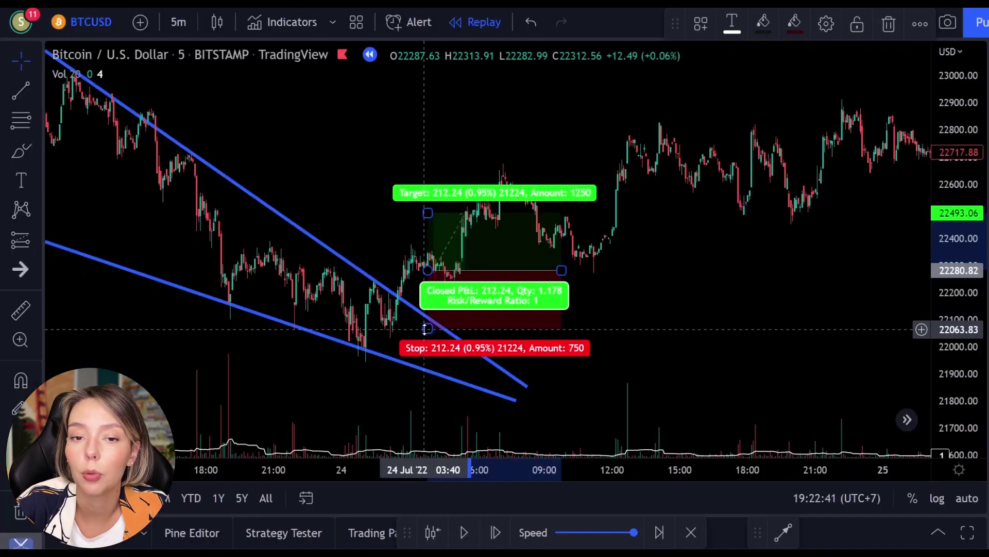
pyautogui.moveTo(433, 301)
pyautogui.mouseDown()
pyautogui.moveTo(433, 320)
pyautogui.moveTo(433, 303)
pyautogui.mouseUp()
pyautogui.moveTo(427, 213); pyautogui.dragTo(457, 149)
pyautogui.moveTo(561, 270); pyautogui.dragTo(746, 237)
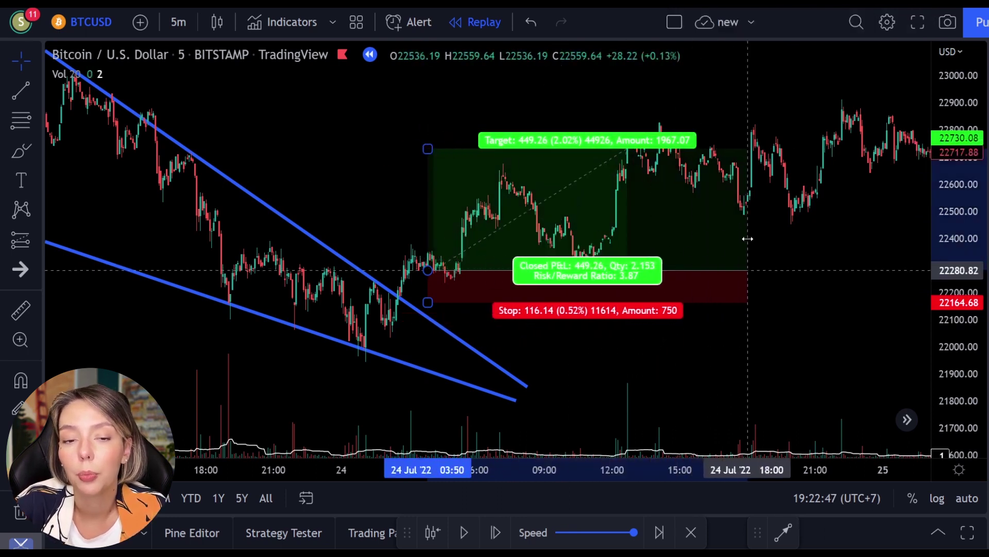
pyautogui.click(822, 262)
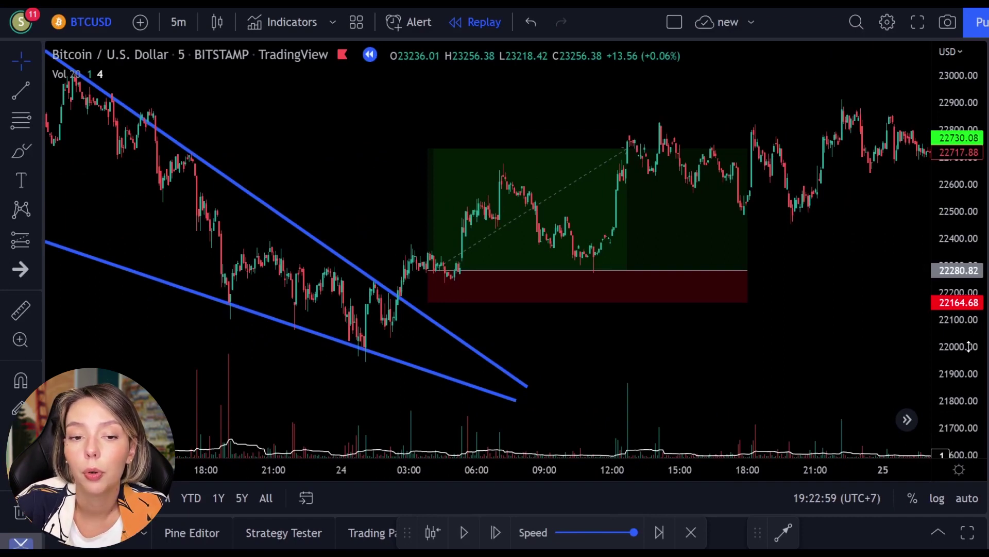
# Brush a wavy stroke over the volume bars below the long position and undo it.
pyautogui.click(29, 153)
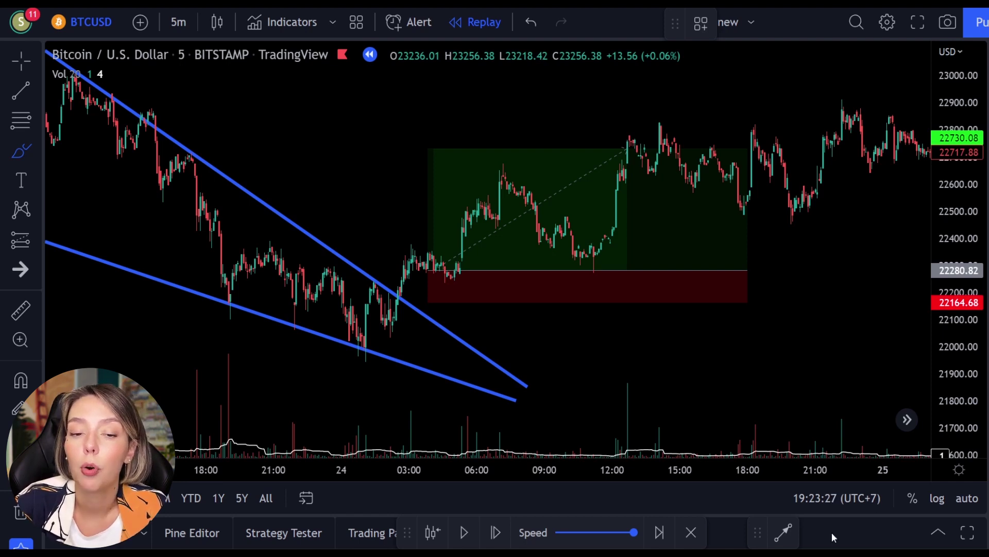
pyautogui.moveTo(456, 405)
pyautogui.mouseDown()
pyautogui.moveTo(515, 405)
pyautogui.moveTo(623, 382)
pyautogui.moveTo(664, 418)
pyautogui.moveTo(716, 405)
pyautogui.mouseUp()
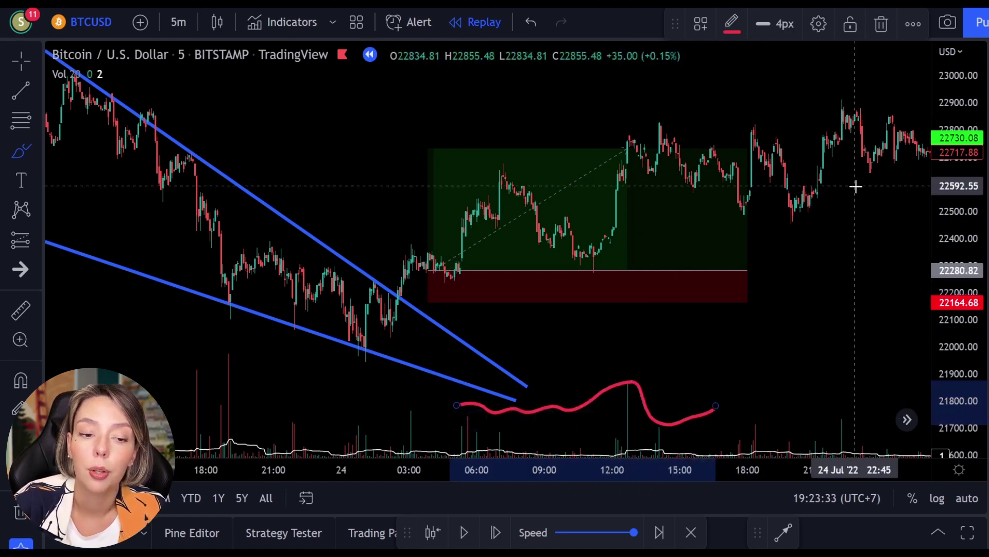
pyautogui.hotkey('ctrl', 'z')
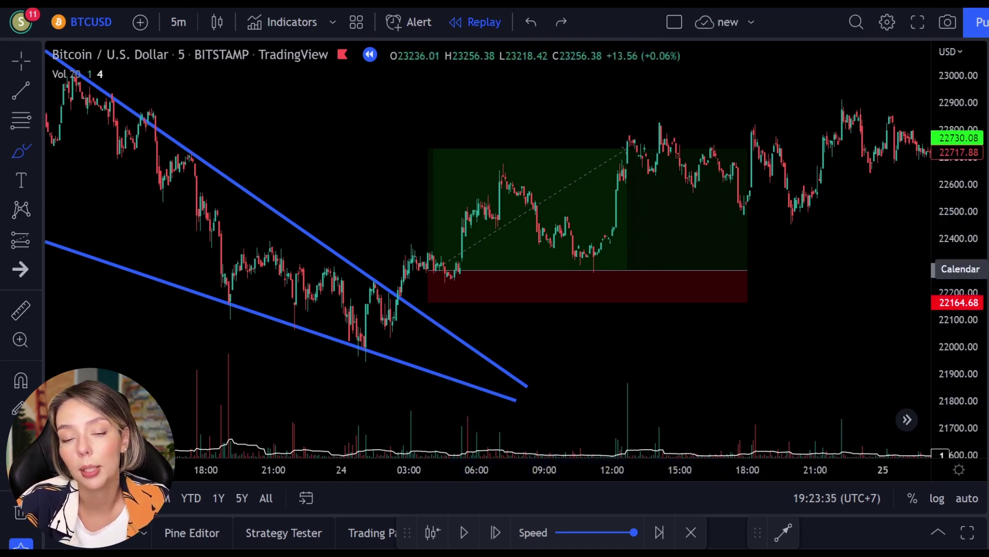